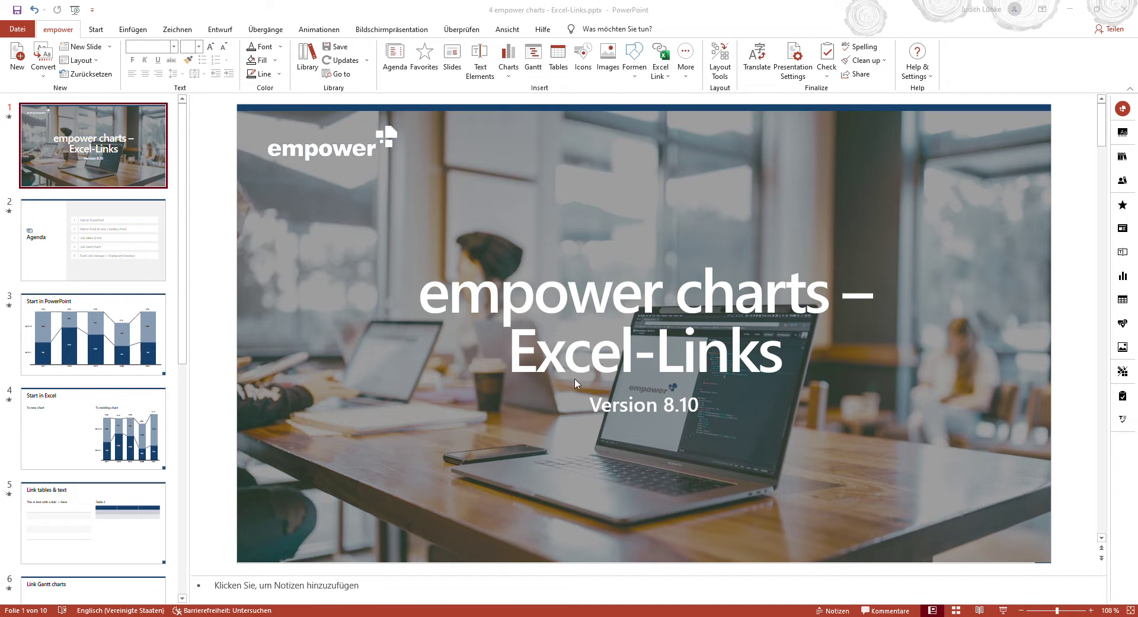
# Start an Excel link for the stacked column chart on slide 3, using the local file test data_Kopie.xlsx as the source
pyautogui.click(57, 245)
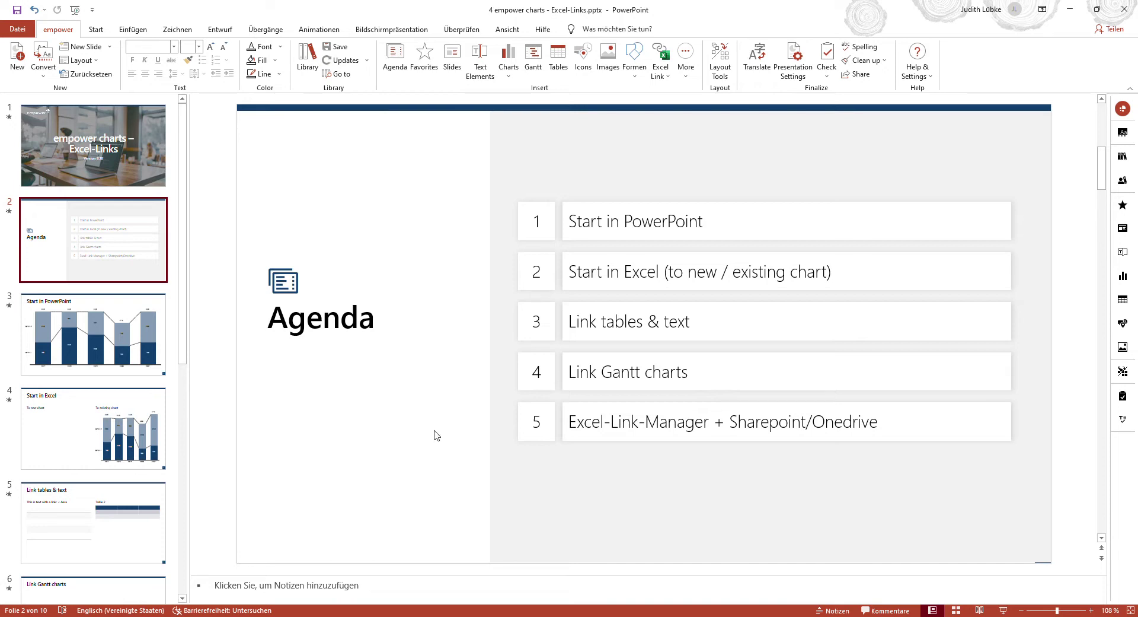
pyautogui.click(109, 305)
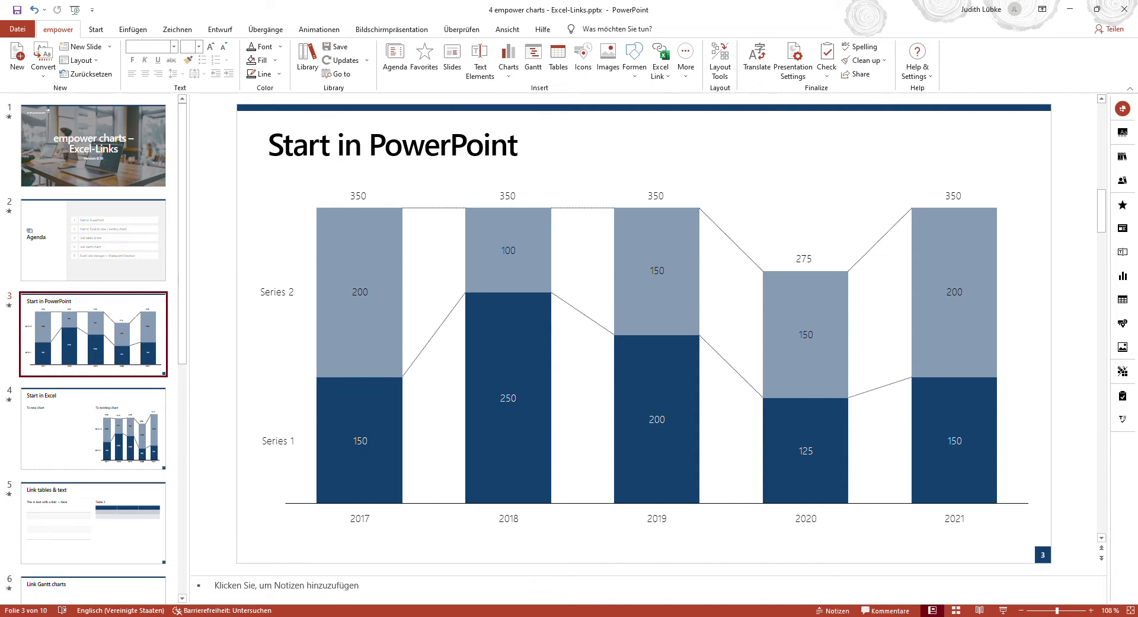
pyautogui.click(661, 323)
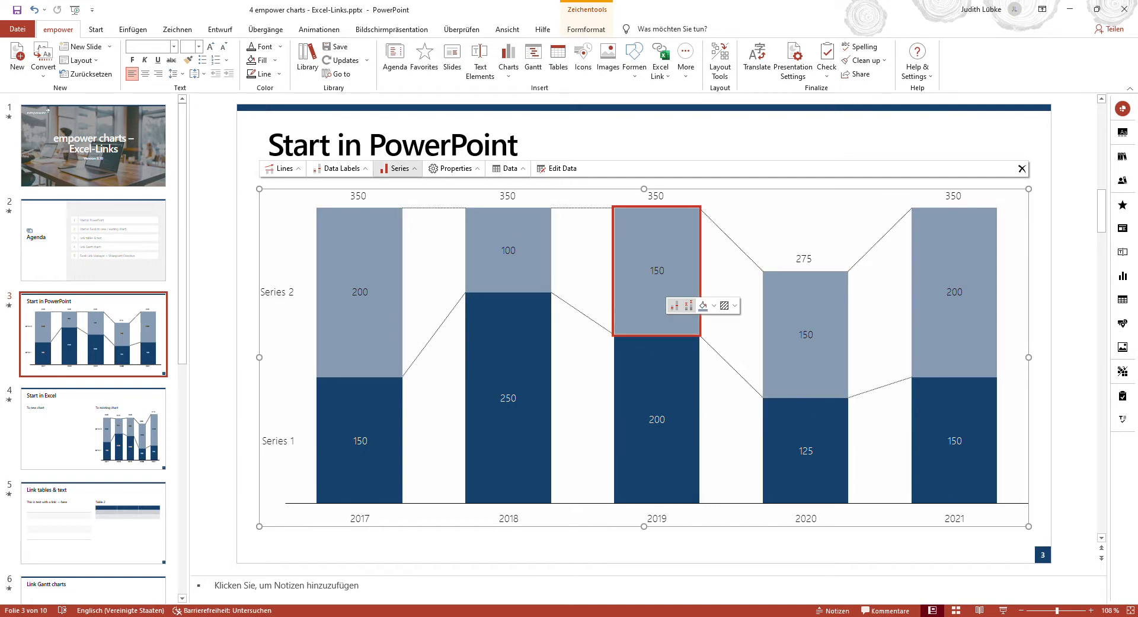
pyautogui.click(523, 171)
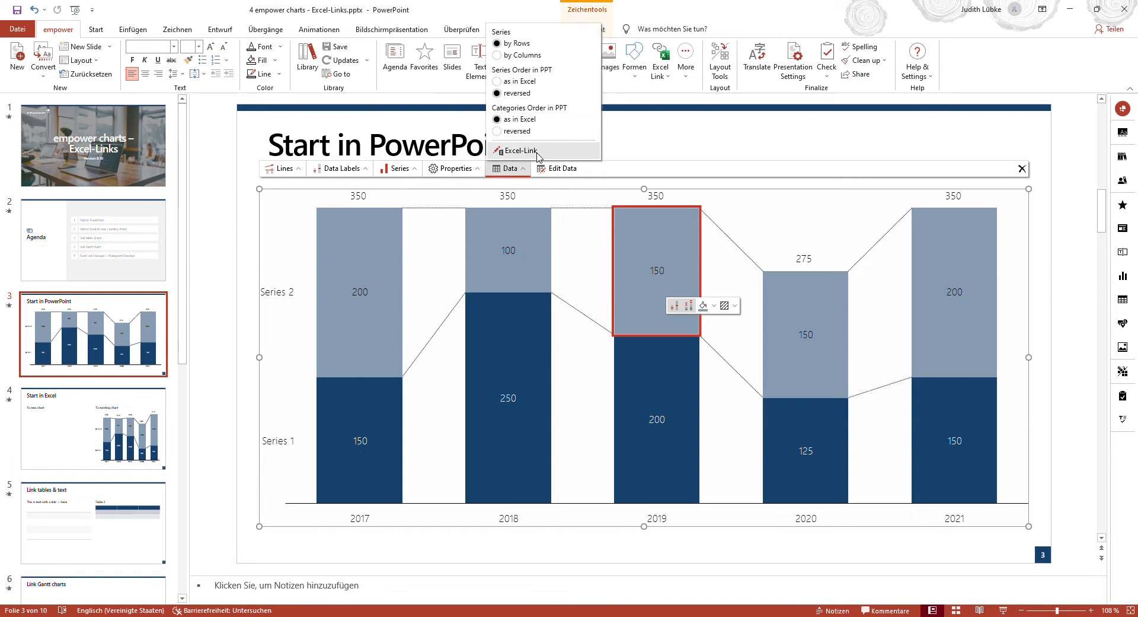
pyautogui.click(524, 152)
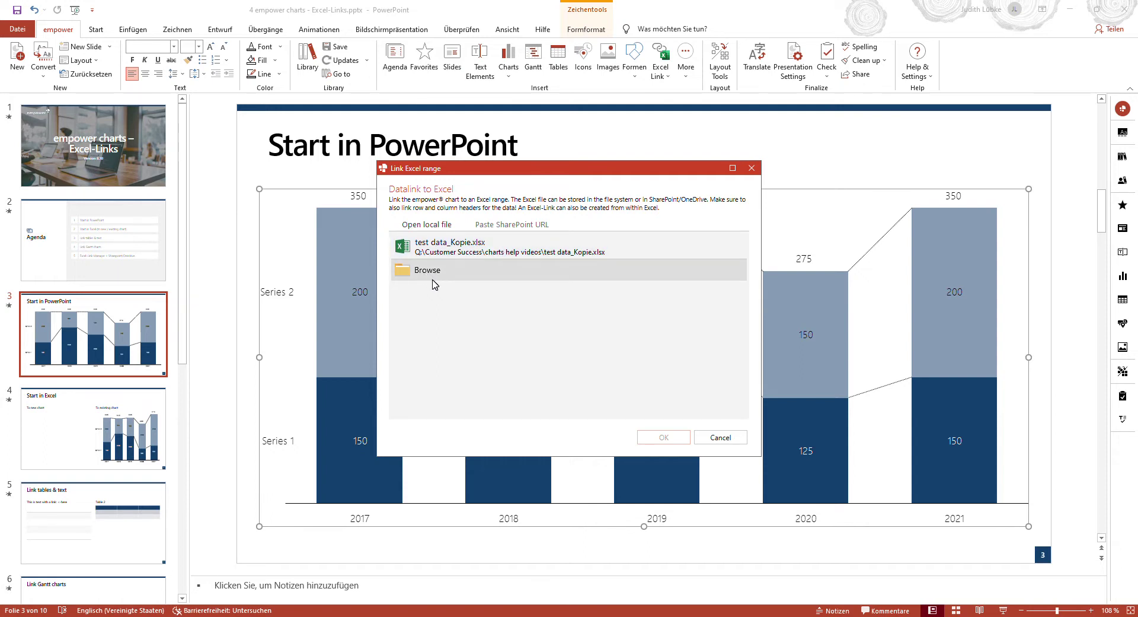
pyautogui.click(509, 226)
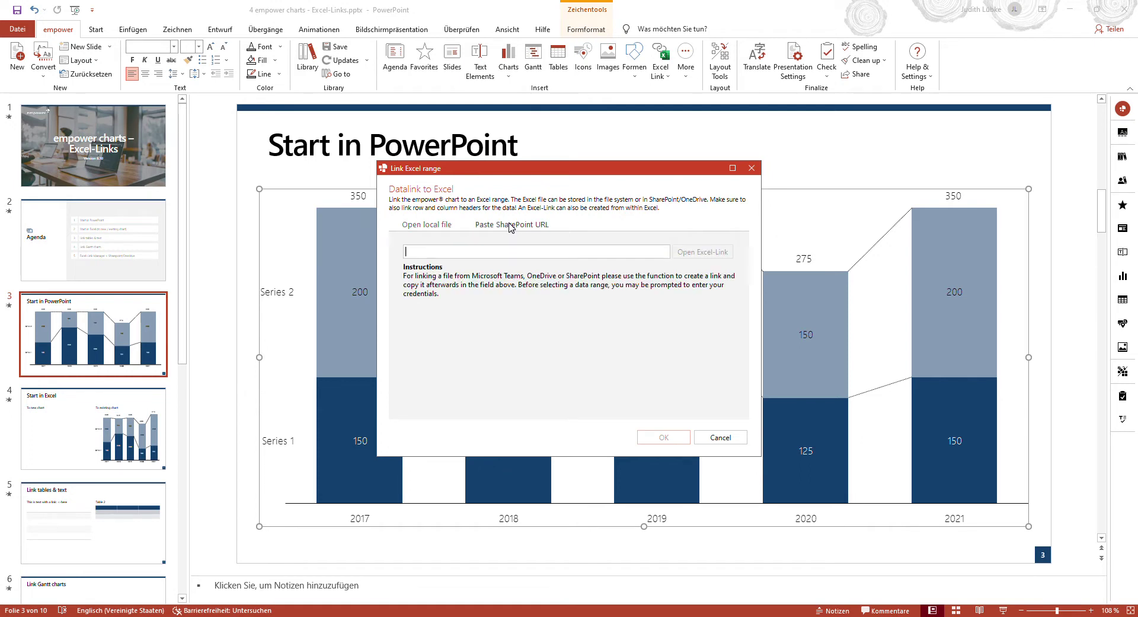
pyautogui.hotkey('ctrl', 'v')
pyautogui.click(416, 228)
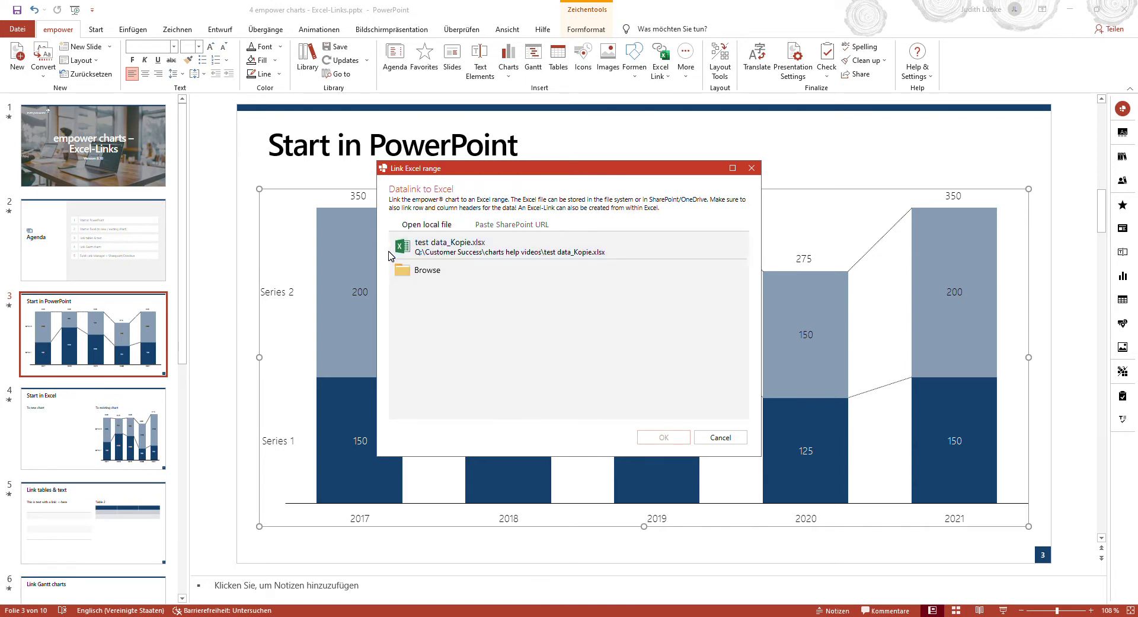
pyautogui.click(467, 250)
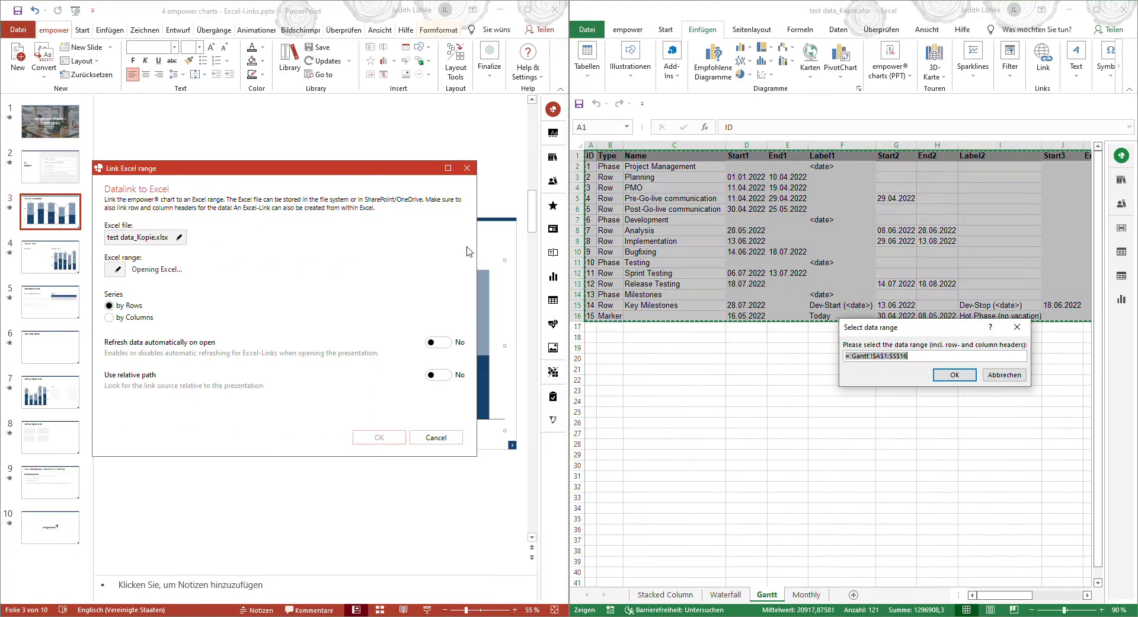
# Use range B2:G6 of the Stacked Column sheet as the chart's link range, with series by rows, and create the link
pyautogui.click(1005, 374)
pyautogui.click(666, 594)
pyautogui.moveTo(645, 166); pyautogui.dragTo(935, 211)
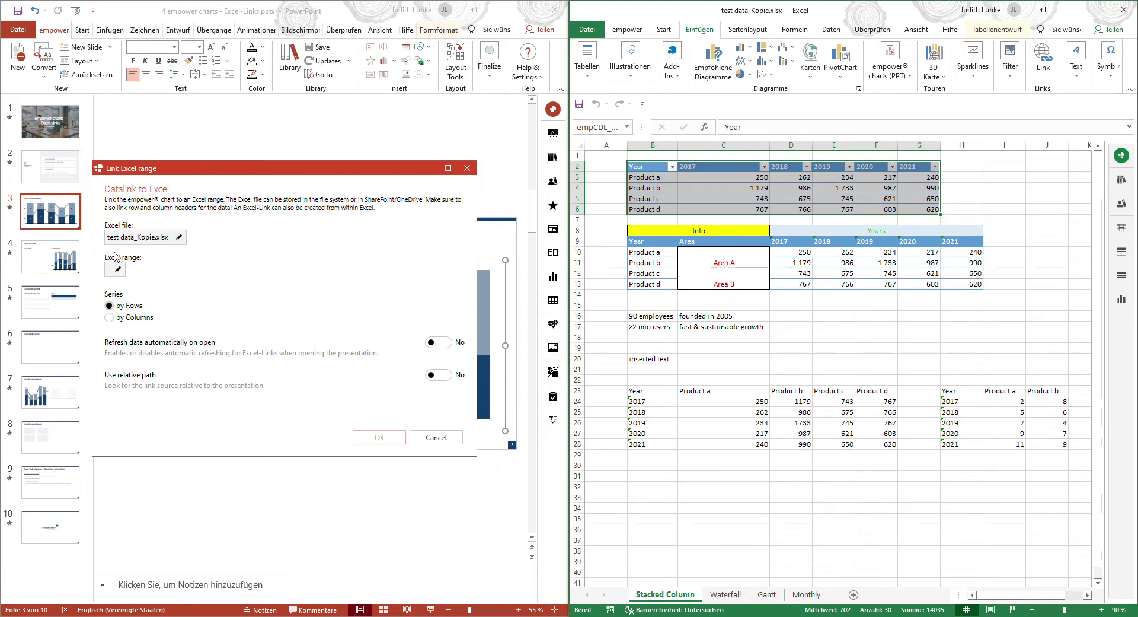
pyautogui.click(110, 268)
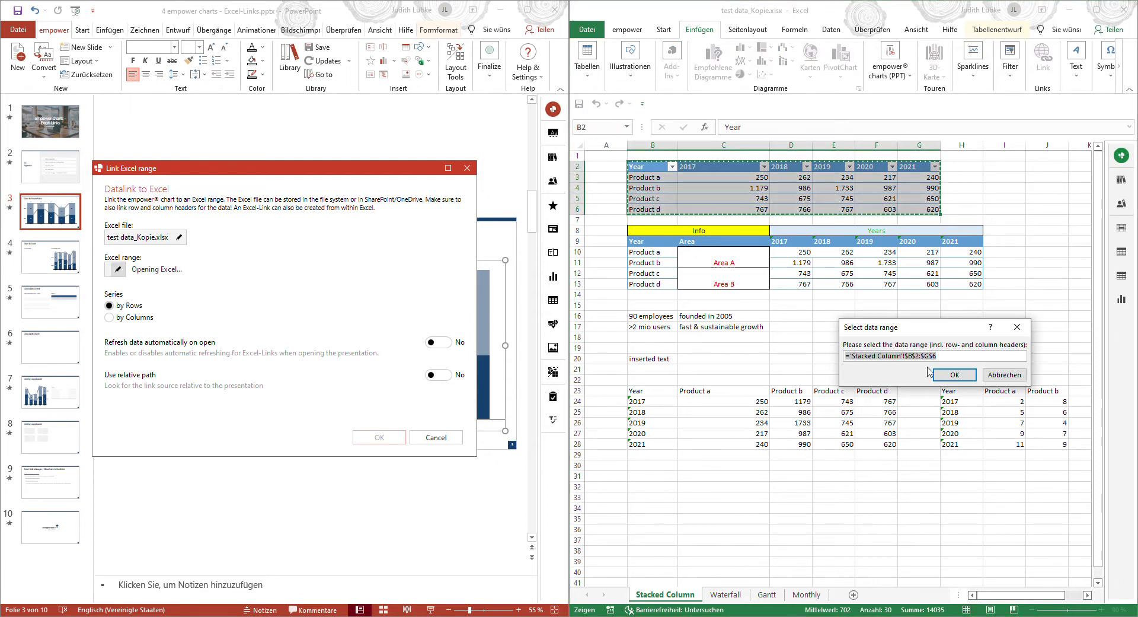
pyautogui.click(949, 373)
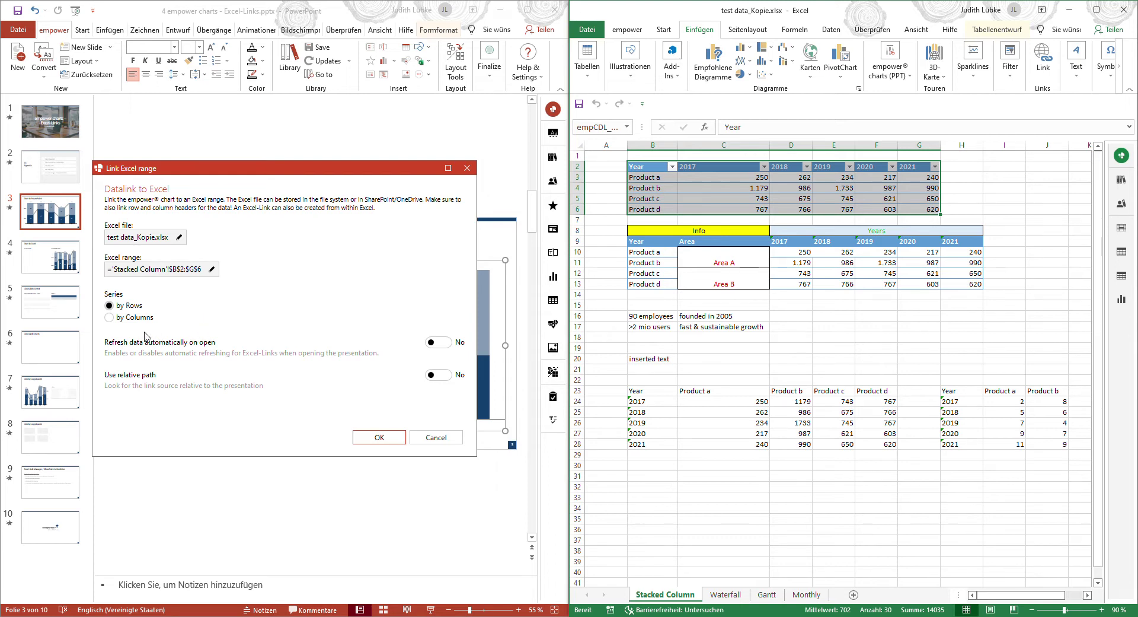
pyautogui.moveTo(365, 169); pyautogui.dragTo(337, 0)
pyautogui.click(1109, 8)
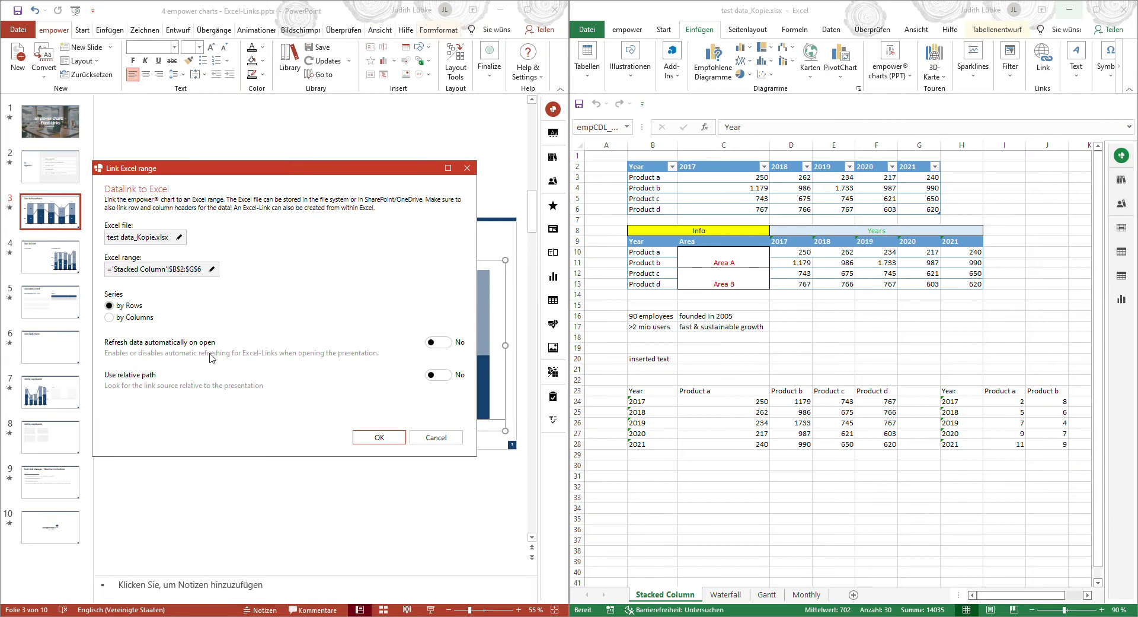
pyautogui.moveTo(314, 169); pyautogui.dragTo(304, 46)
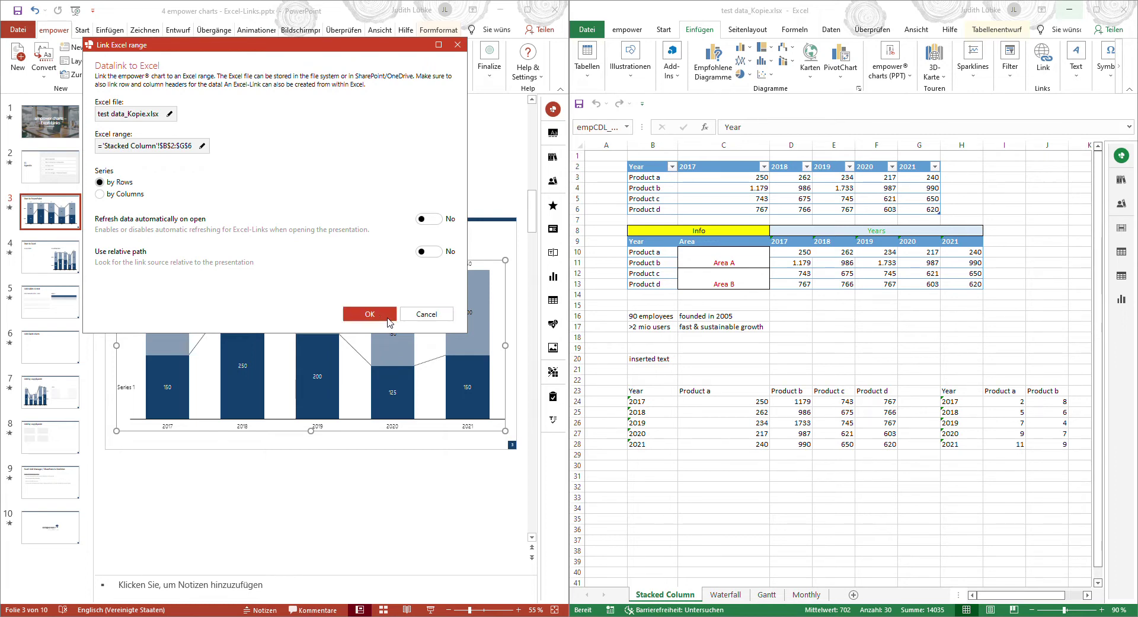
pyautogui.click(370, 314)
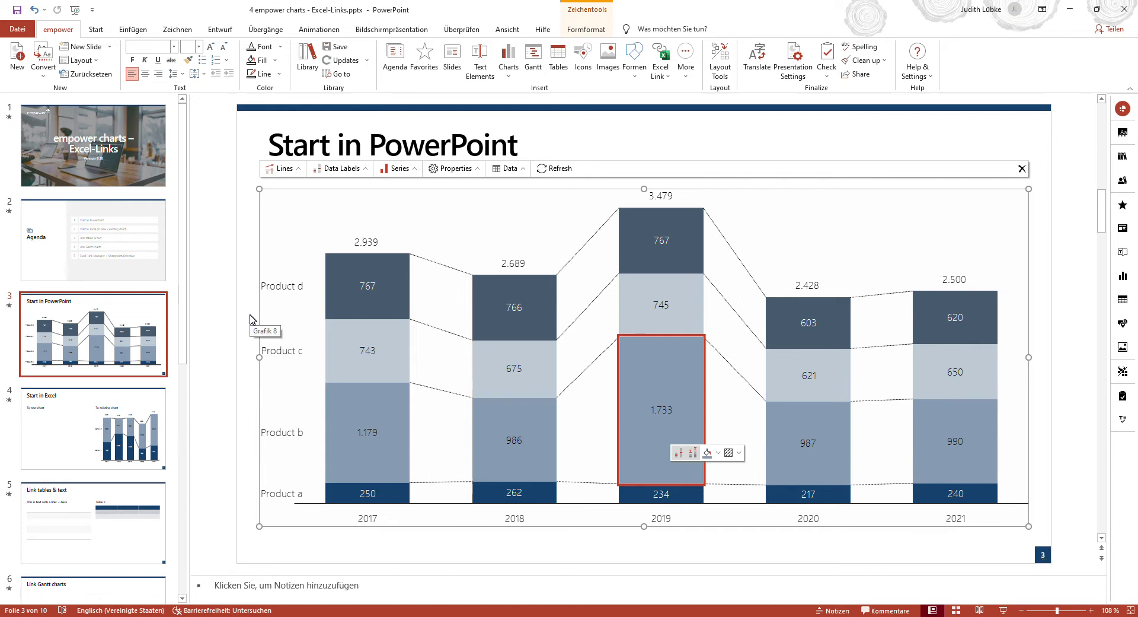
# From Excel, link B2:G6 to a new stacked column chart in slide 4's "To new chart" placeholder and review its link settings
pyautogui.click(98, 403)
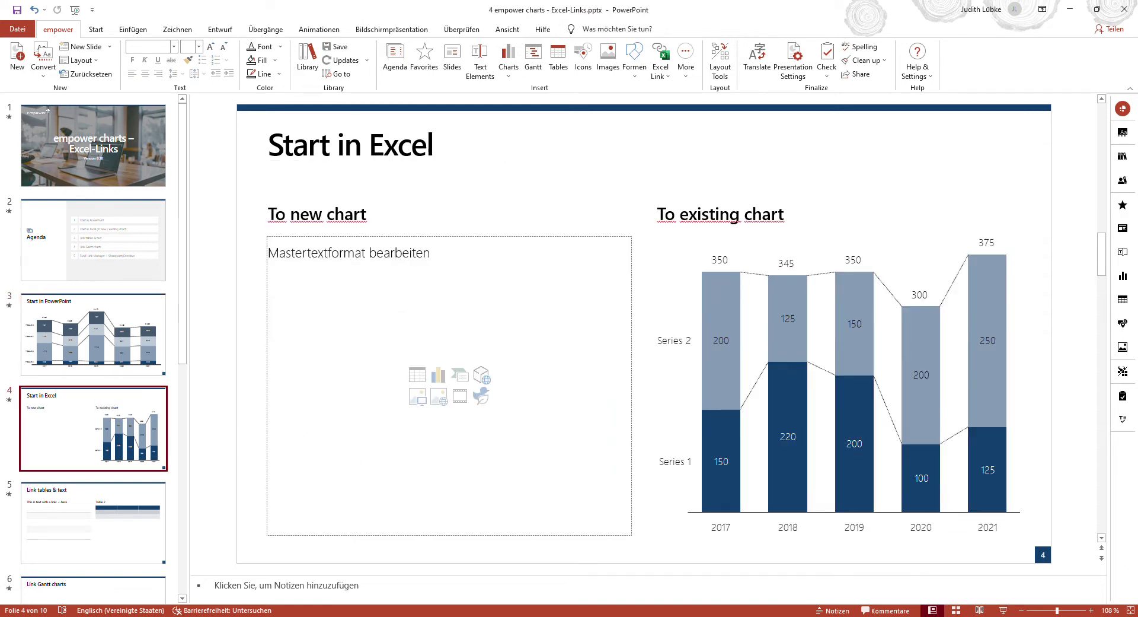
pyautogui.moveTo(303, 616)
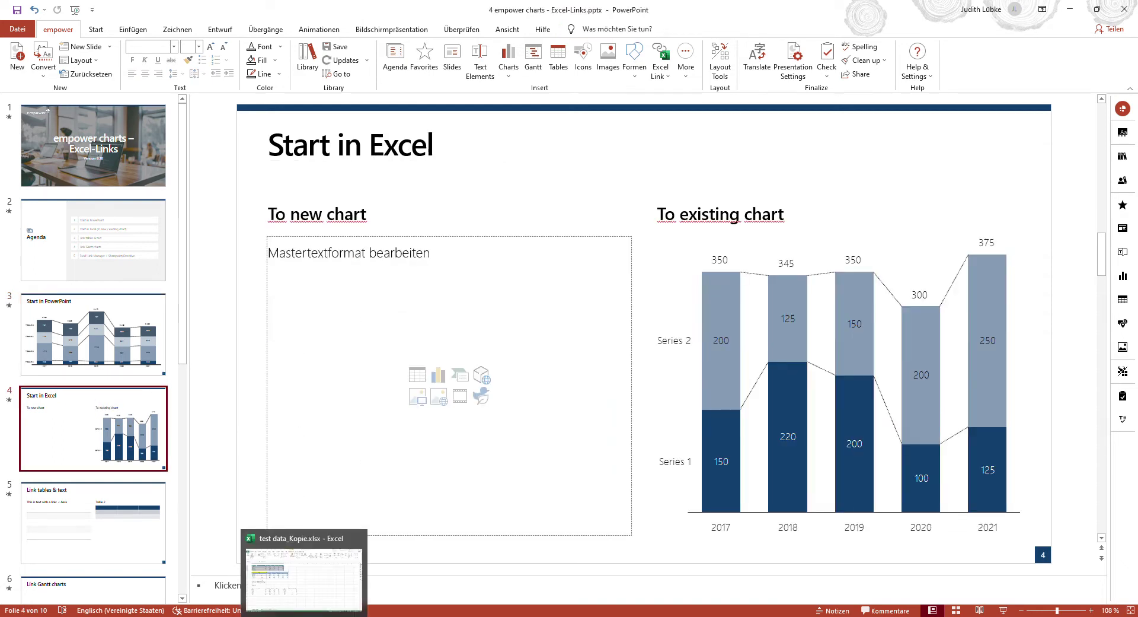
pyautogui.click(304, 578)
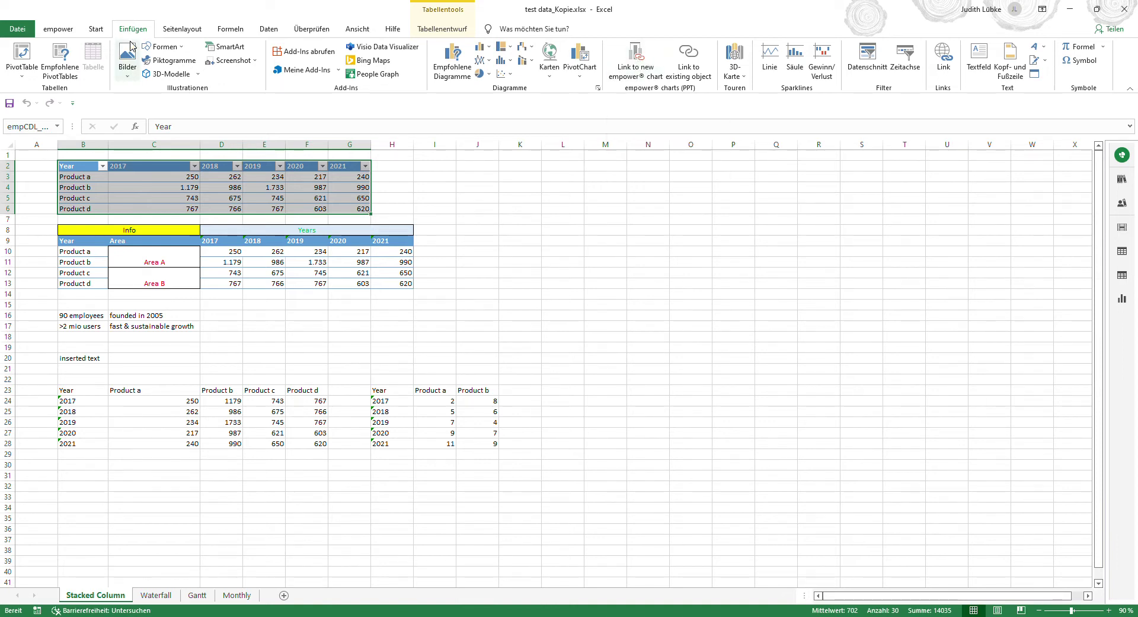
pyautogui.click(645, 71)
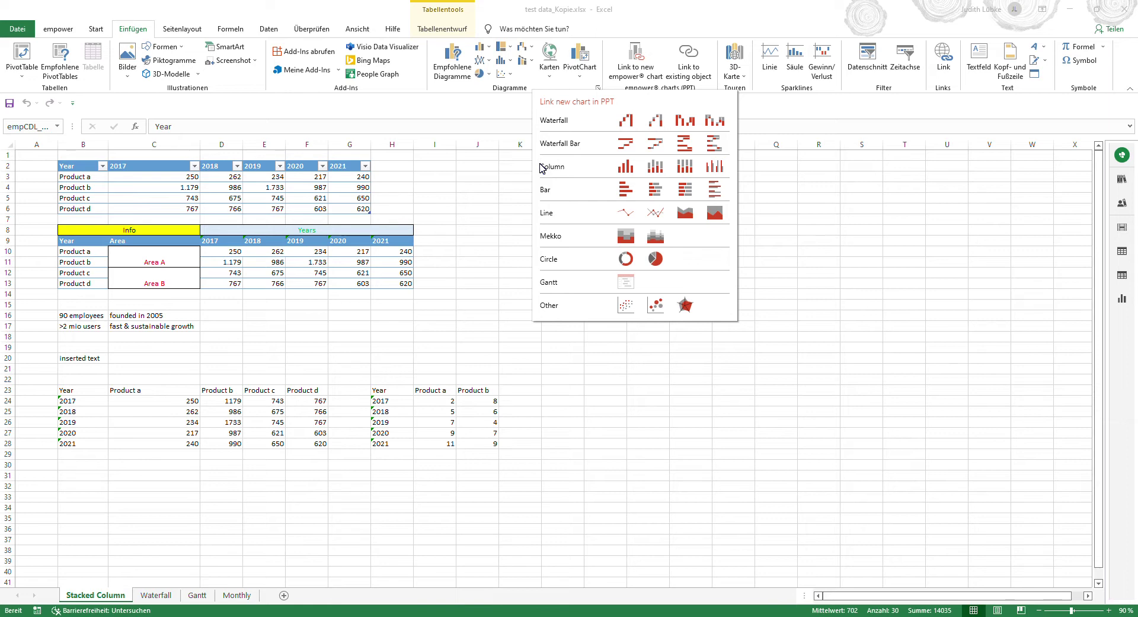
pyautogui.click(660, 168)
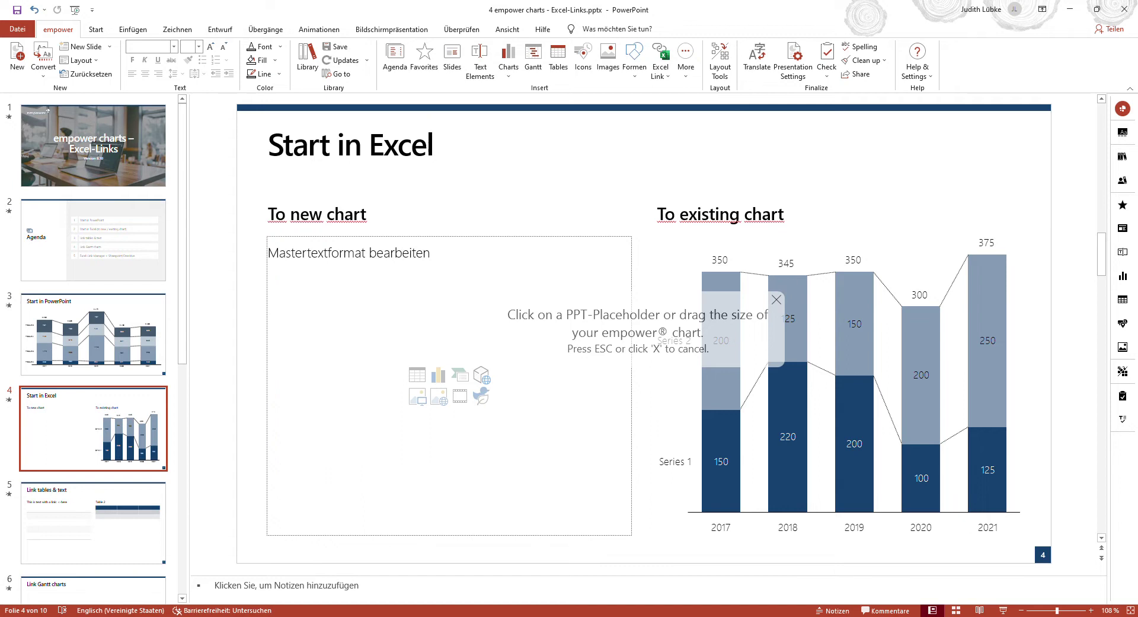
pyautogui.click(450, 386)
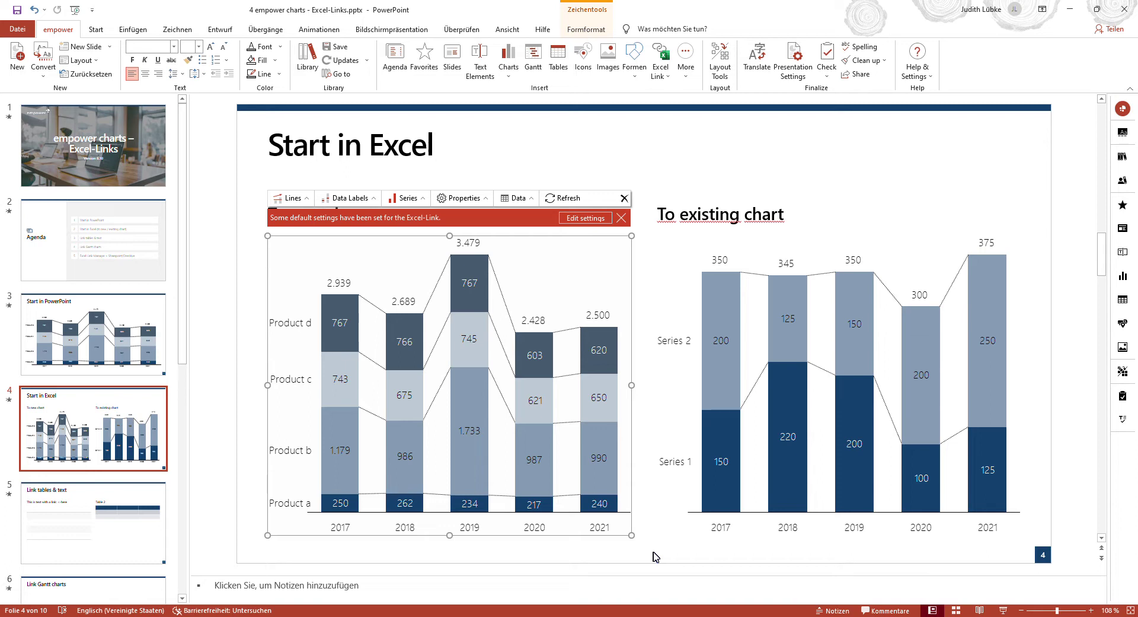
pyautogui.click(589, 219)
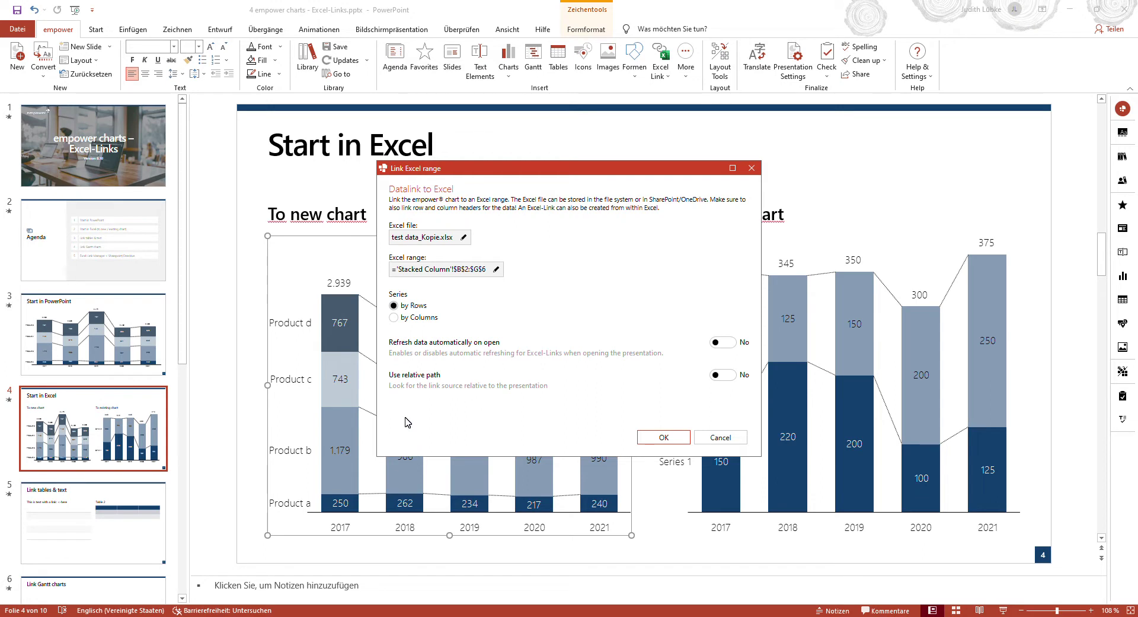
pyautogui.click(751, 170)
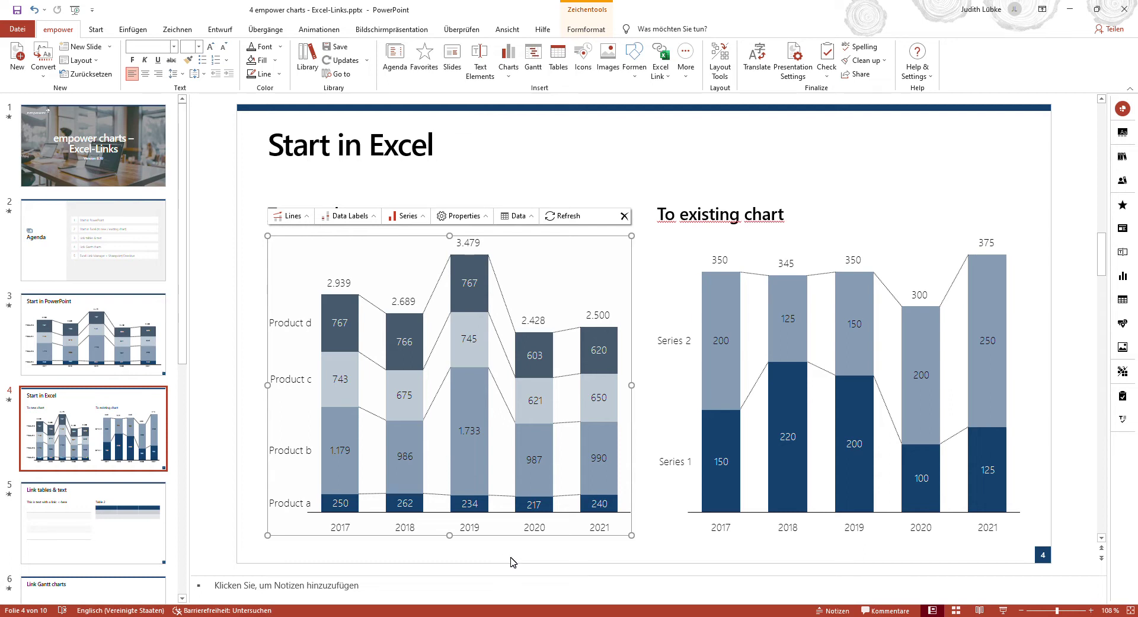
# Link the same Excel range, B2:G6, to the existing chart under "To existing chart" on slide 4
pyautogui.hotkey('alt', 'Tab')
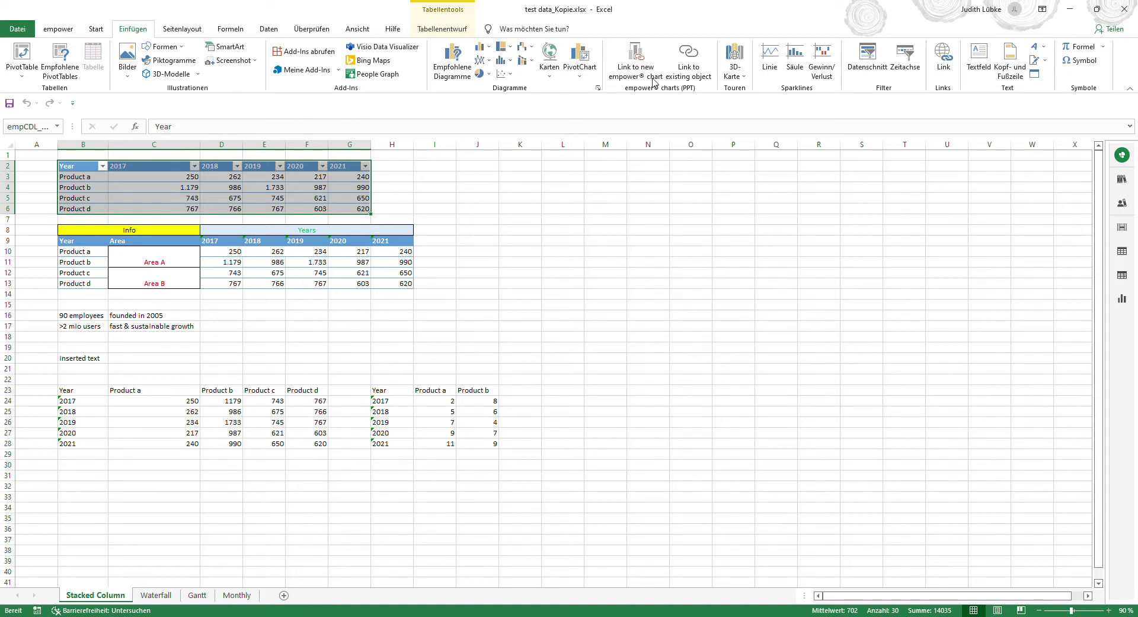
pyautogui.click(688, 62)
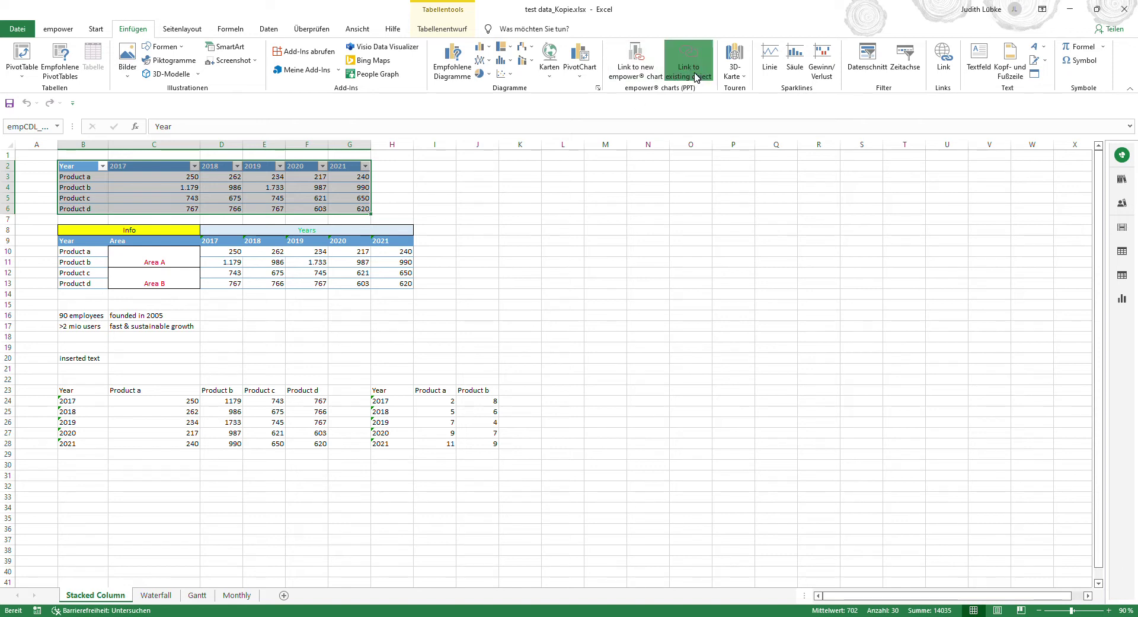
pyautogui.click(702, 240)
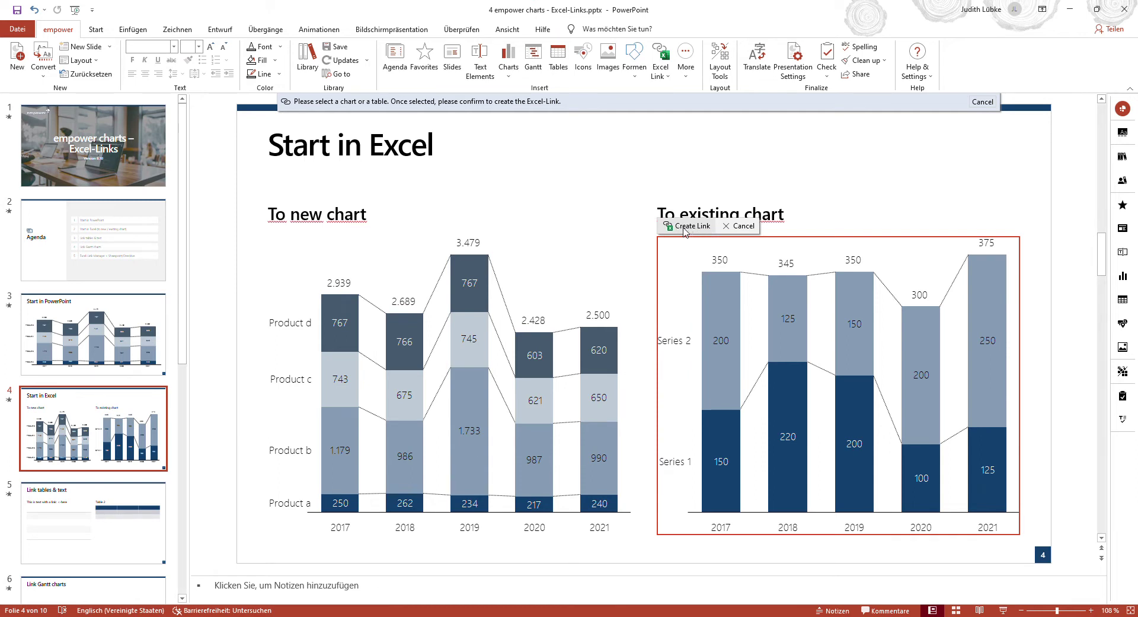
pyautogui.click(682, 227)
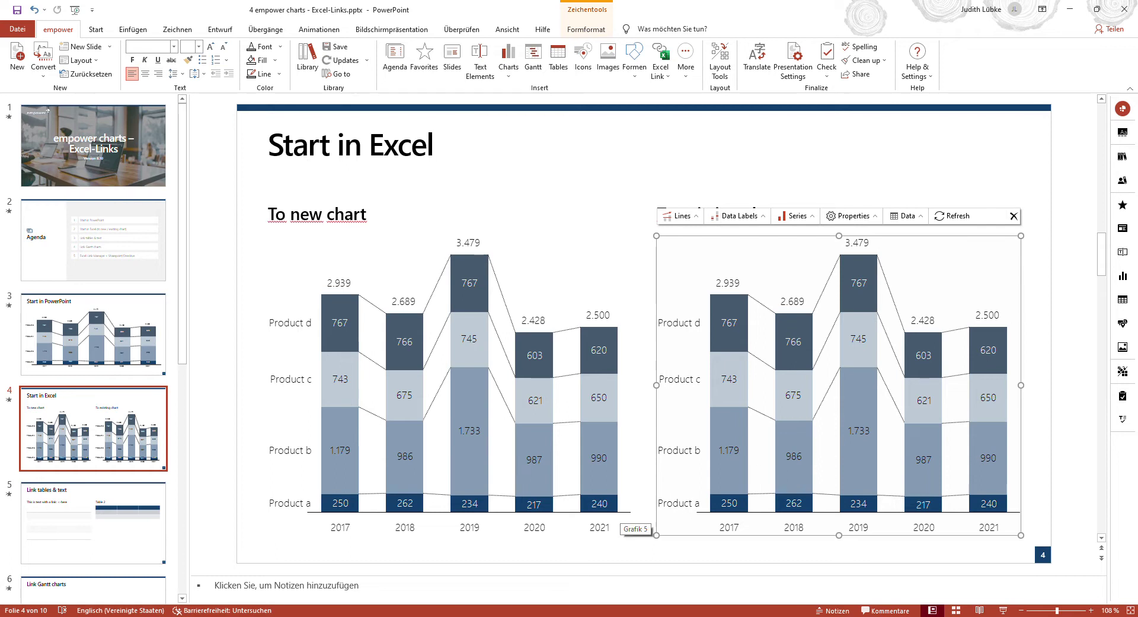
# Link Excel range B2:G6 to the empty table below the "This is text with a link" heading on slide 5
pyautogui.click(125, 552)
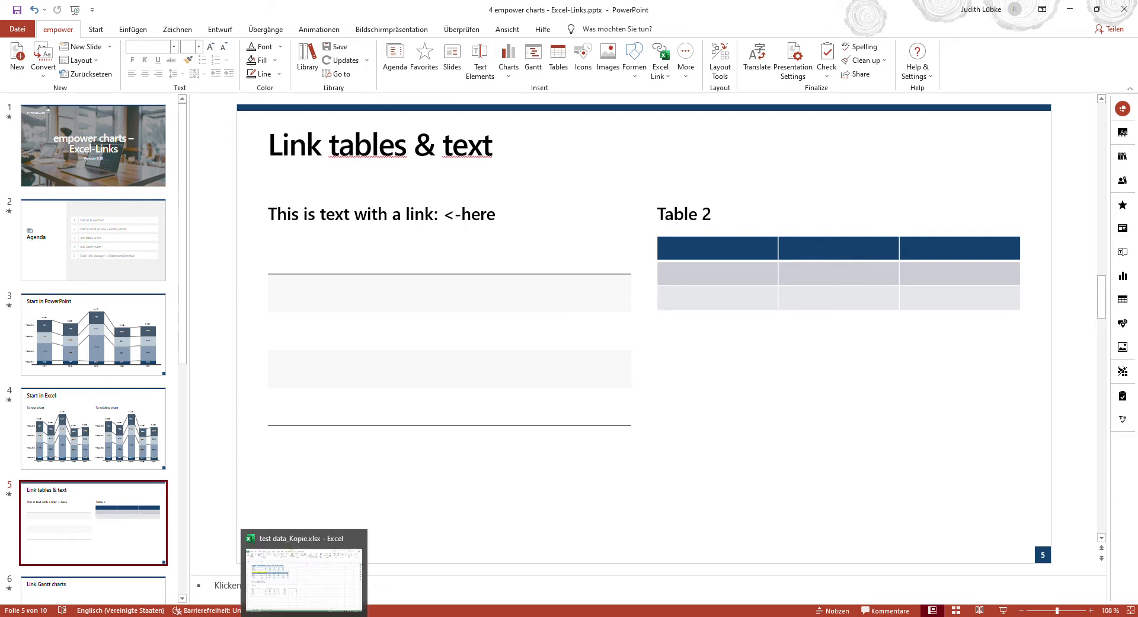
pyautogui.click(304, 569)
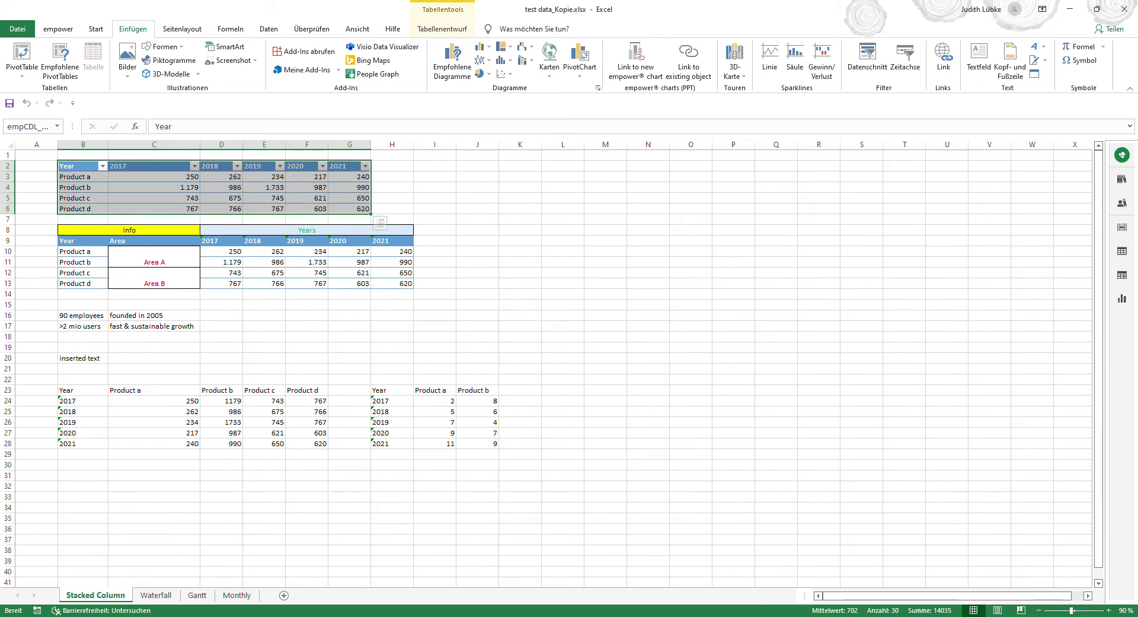
pyautogui.click(691, 67)
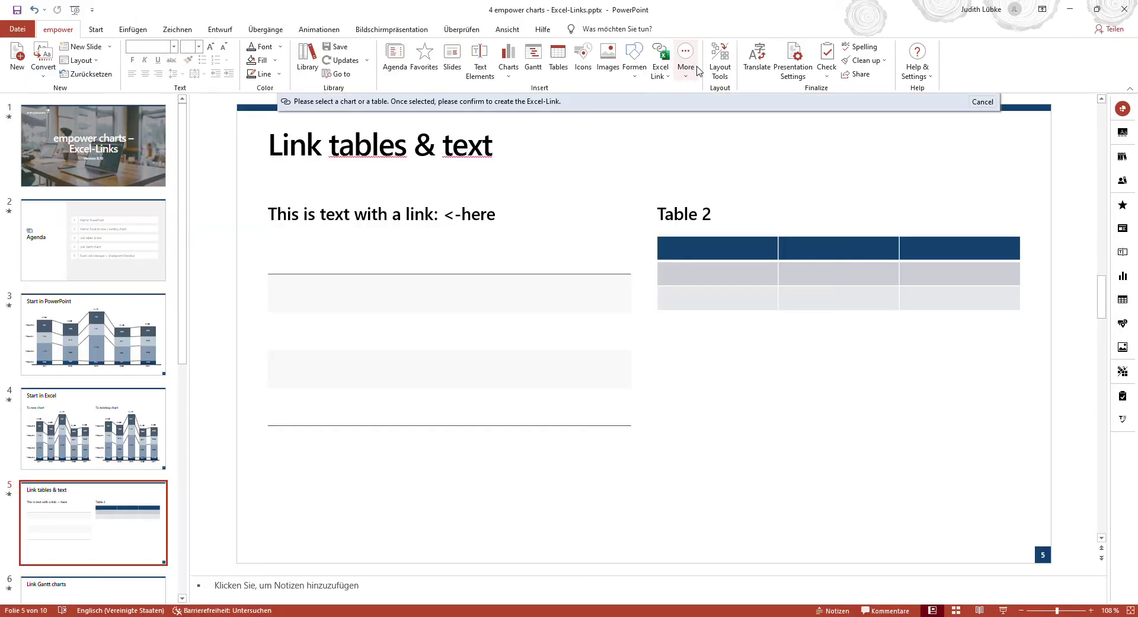
pyautogui.click(273, 254)
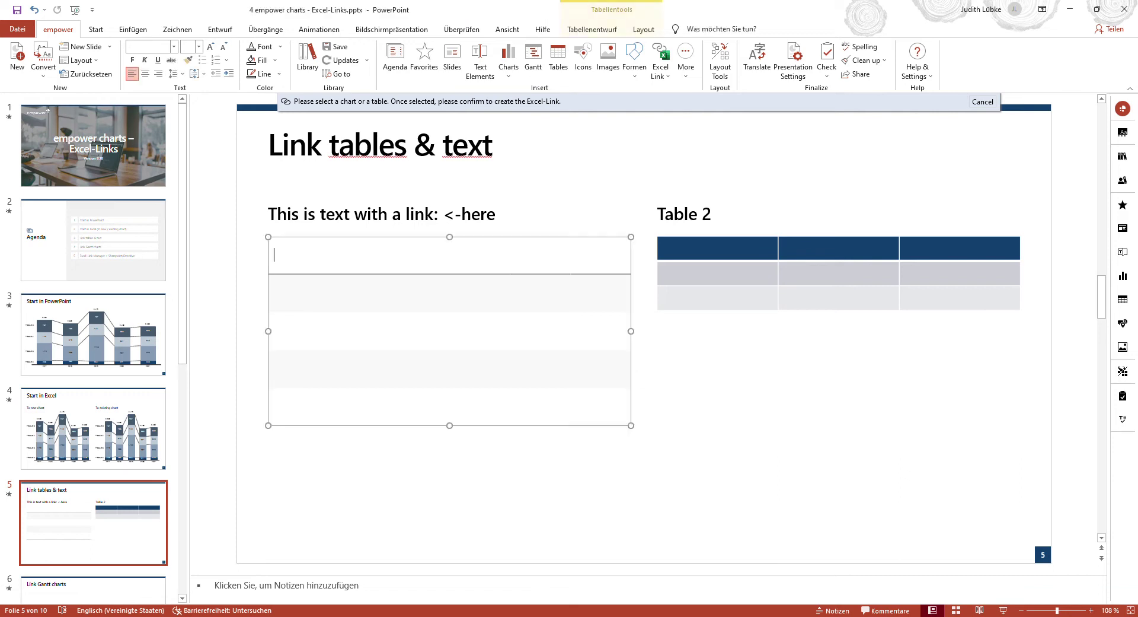
pyautogui.click(299, 226)
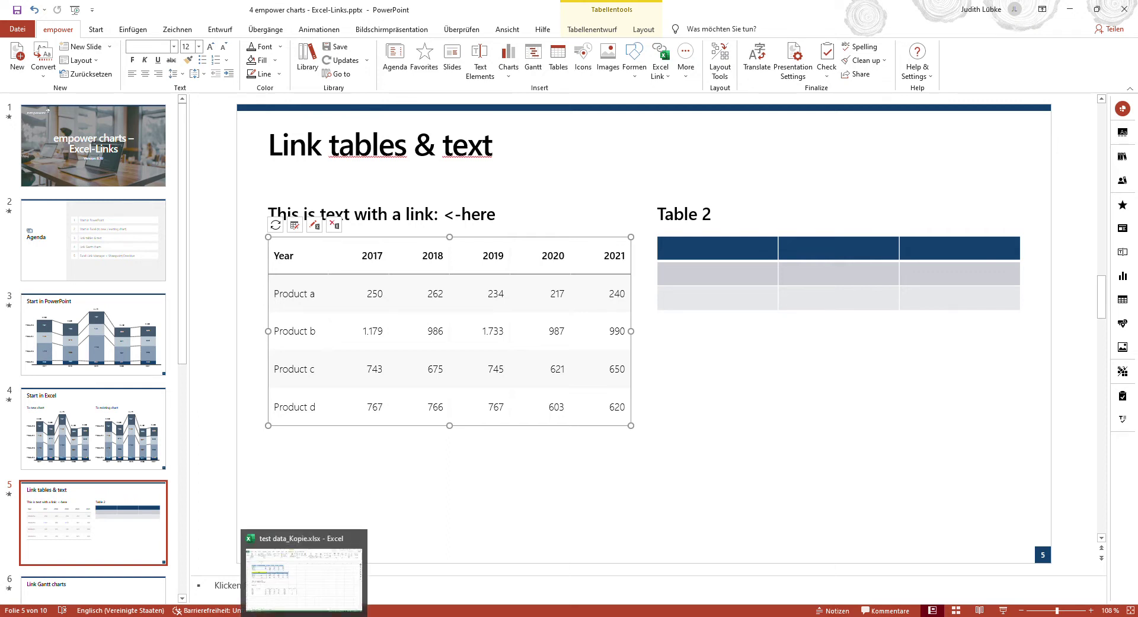
# From Excel, link range B8:H13 of the Stacked Column sheet to the empty table under "Table 2" on slide 5
pyautogui.click(304, 616)
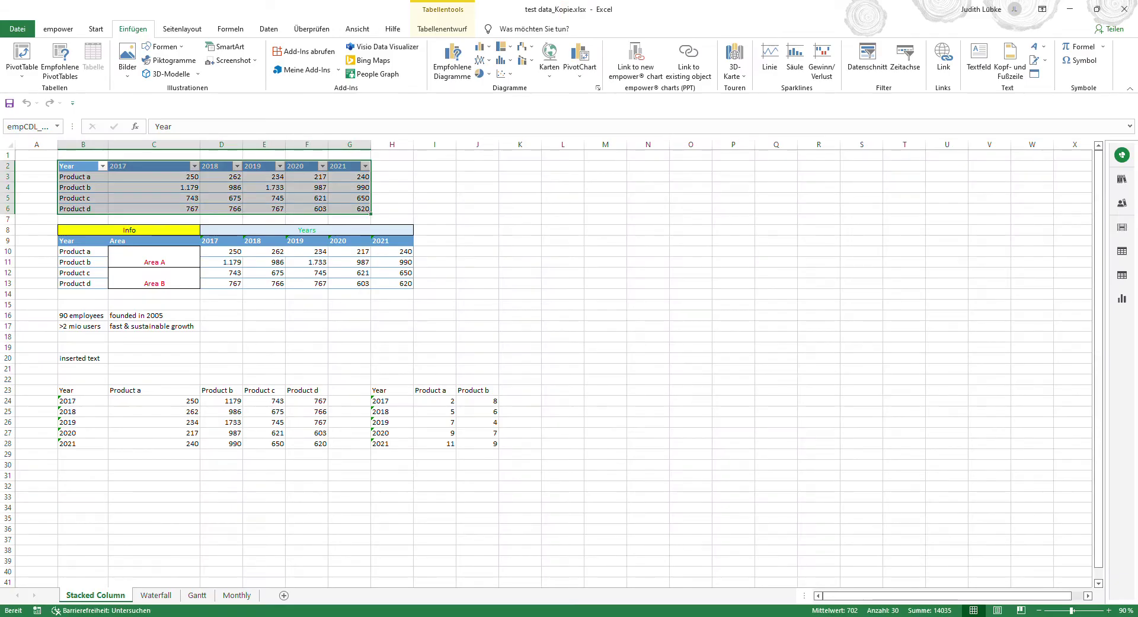
pyautogui.moveTo(83, 229); pyautogui.dragTo(403, 283)
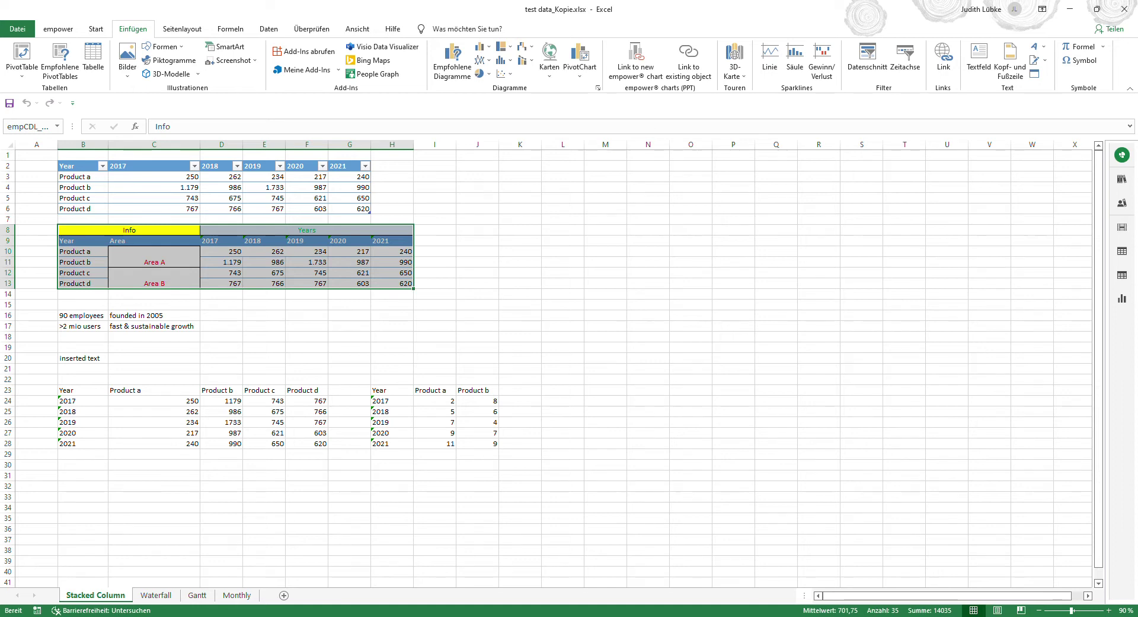
pyautogui.click(693, 70)
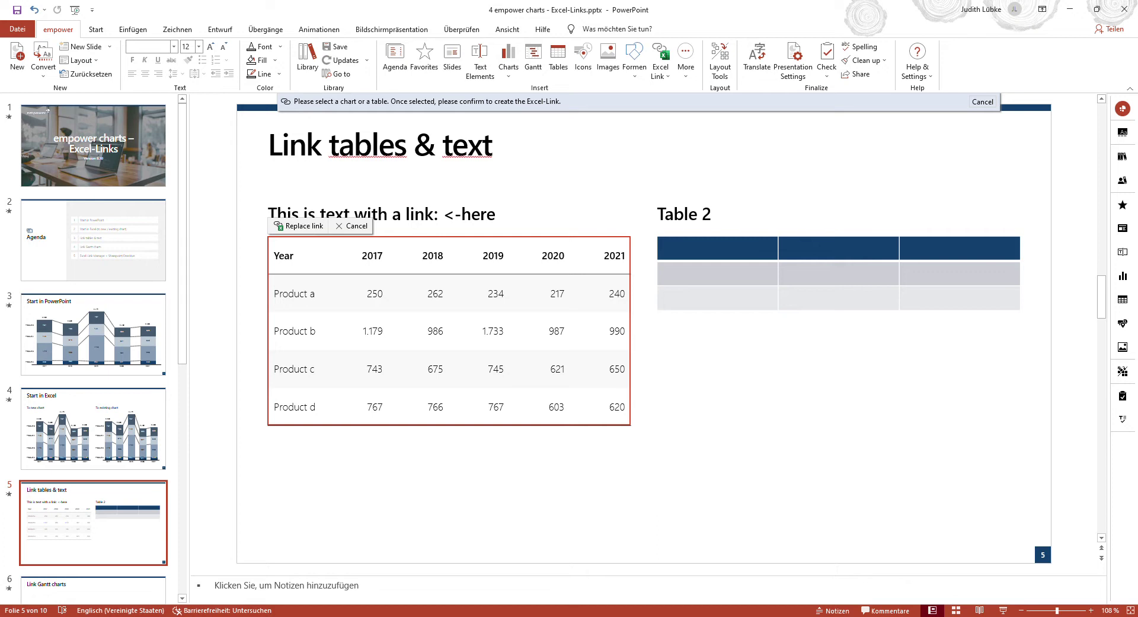
pyautogui.click(838, 273)
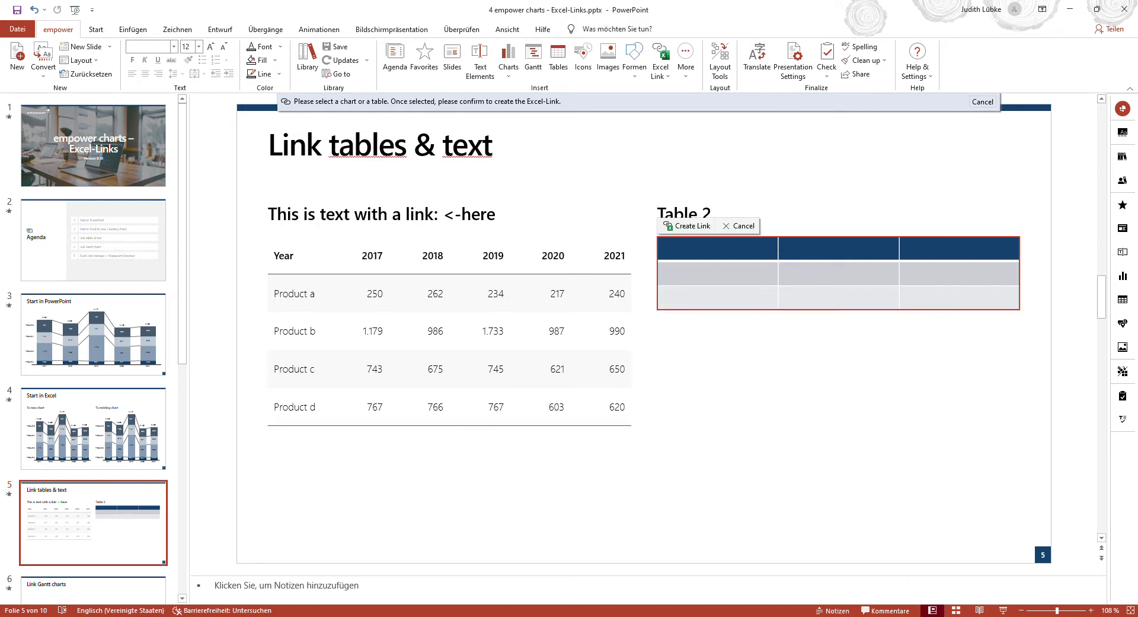
pyautogui.click(691, 226)
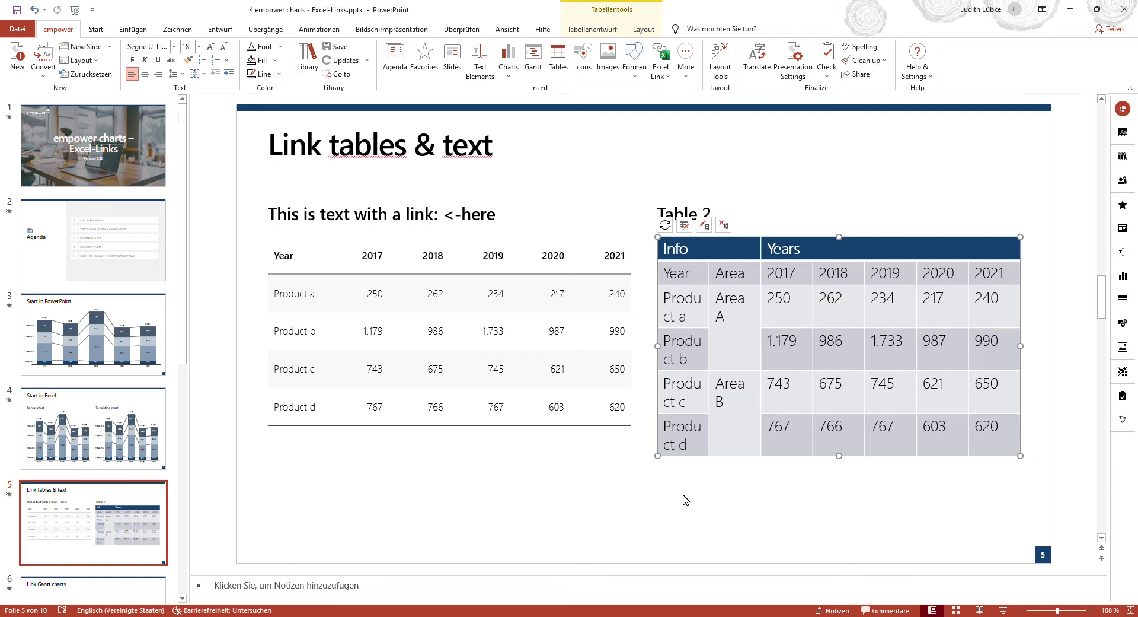
# Turn on Use Excel colors in the link settings of the table under "Table 2"
pyautogui.click(704, 225)
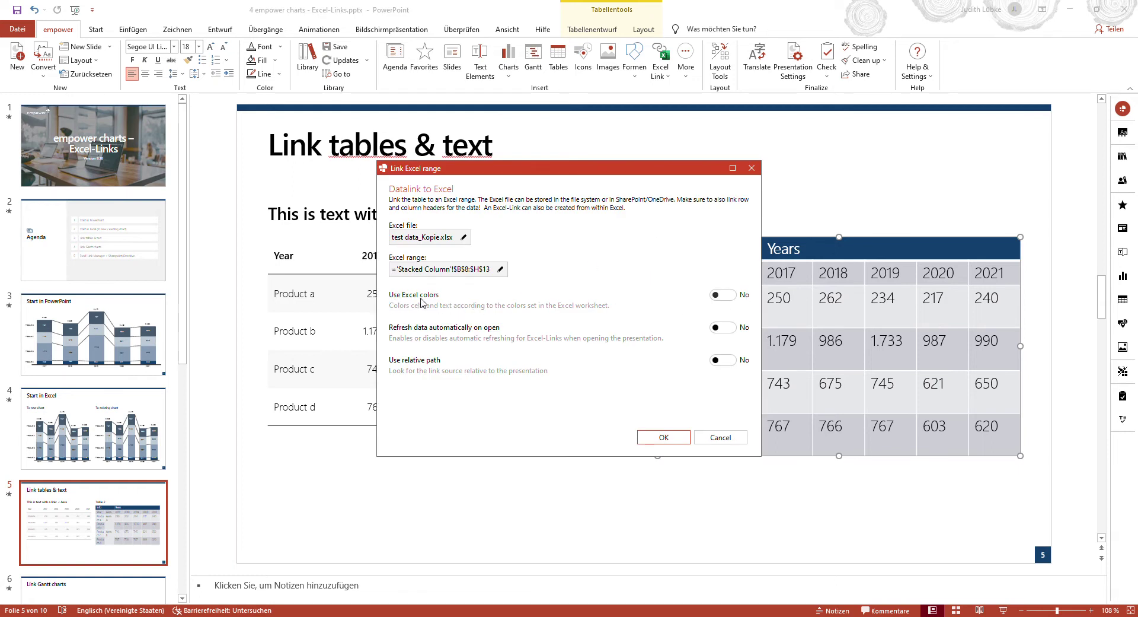
pyautogui.click(727, 296)
pyautogui.click(663, 437)
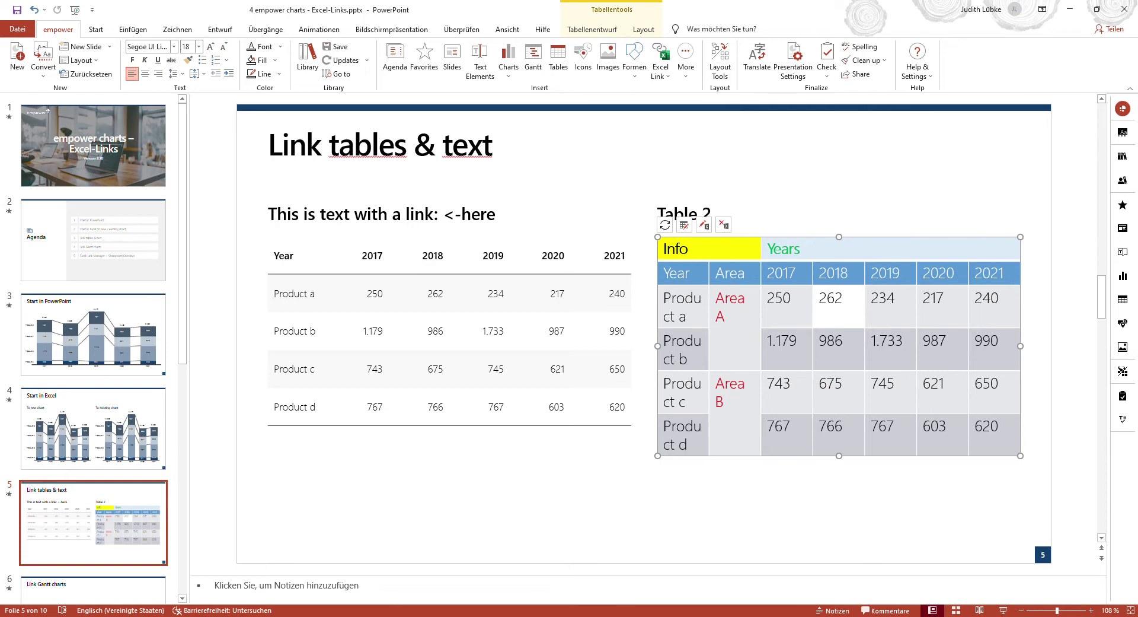
# In Excel, examine the fill colour settings of cells B11 and E10 in the second table, then return to slide 5
pyautogui.hotkey('alt', 'Tab')
pyautogui.click(264, 293)
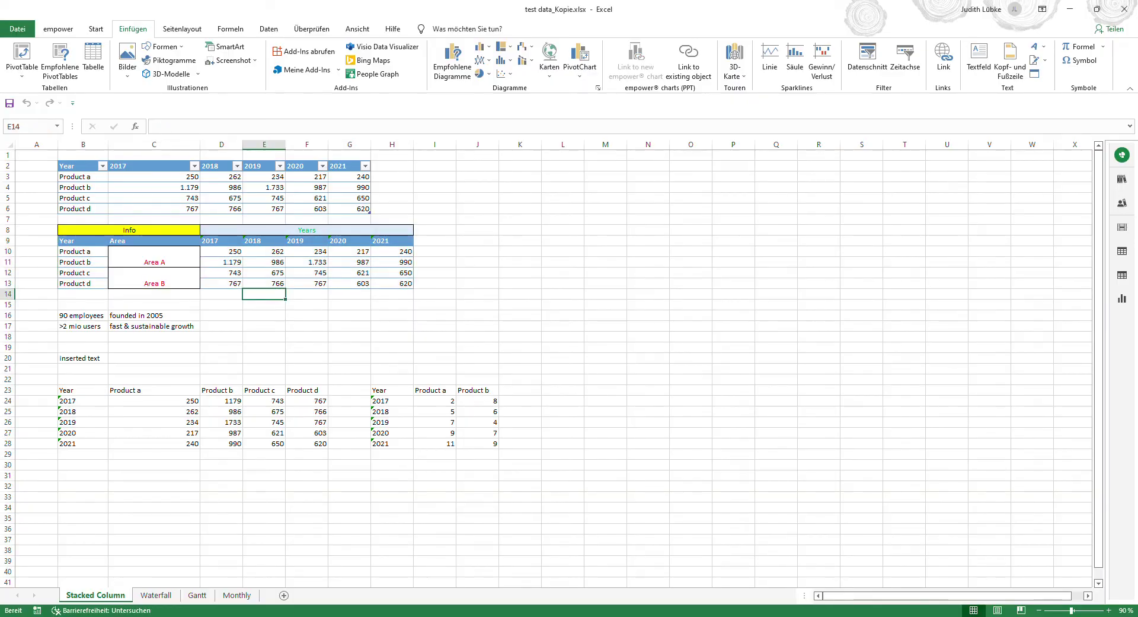
pyautogui.moveTo(83, 250); pyautogui.dragTo(83, 283)
pyautogui.click(221, 315)
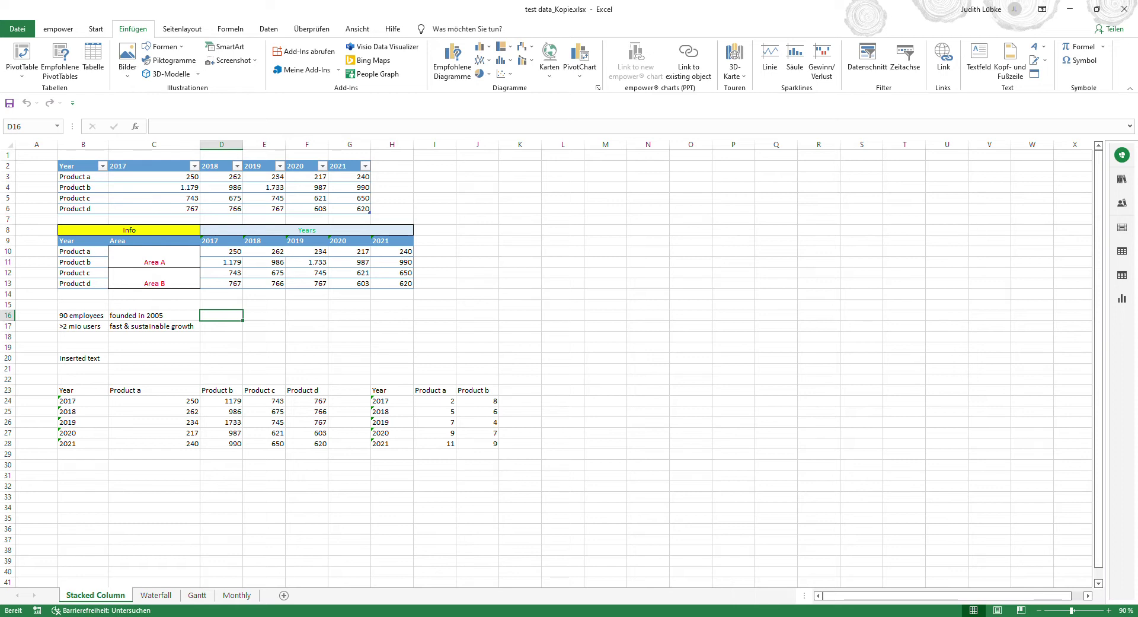
pyautogui.rightClick(83, 262)
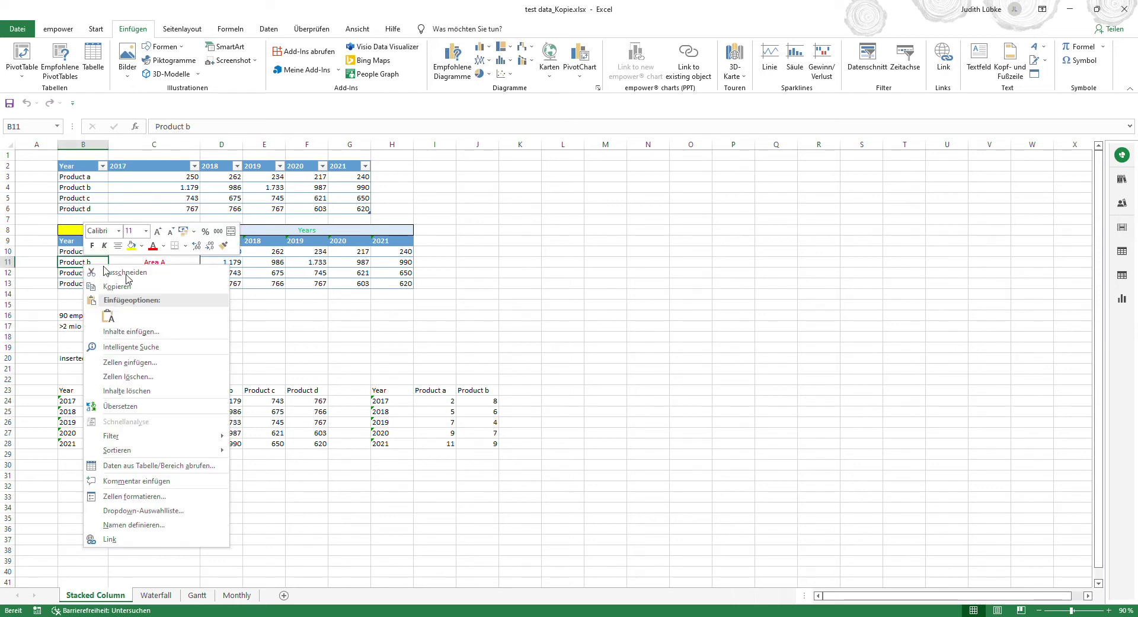
pyautogui.click(143, 244)
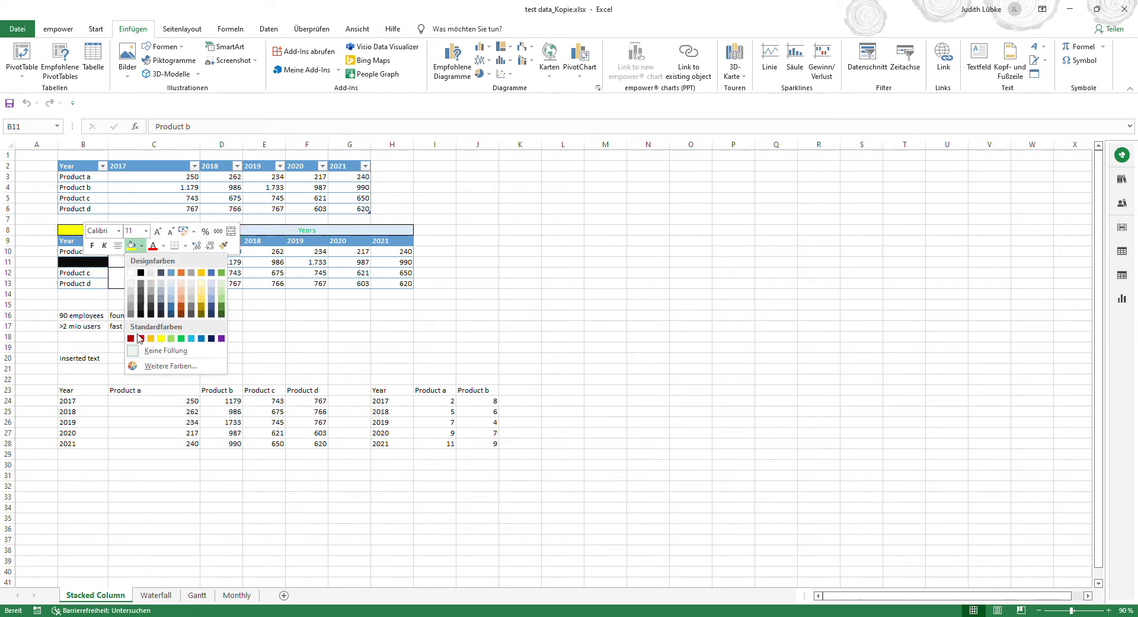
pyautogui.click(148, 355)
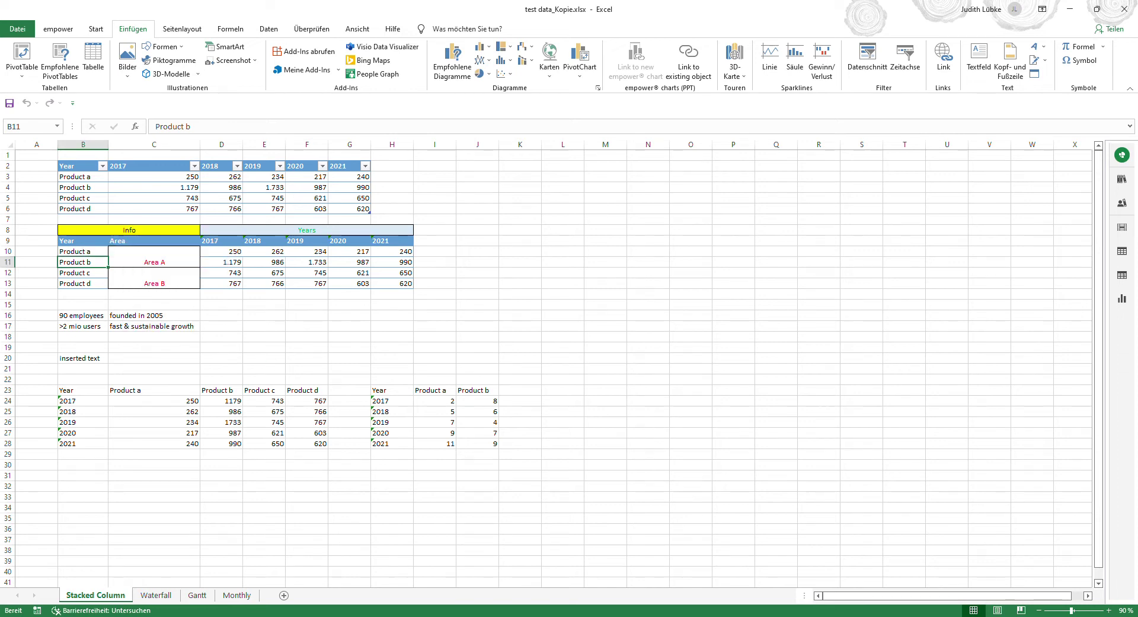
pyautogui.rightClick(268, 252)
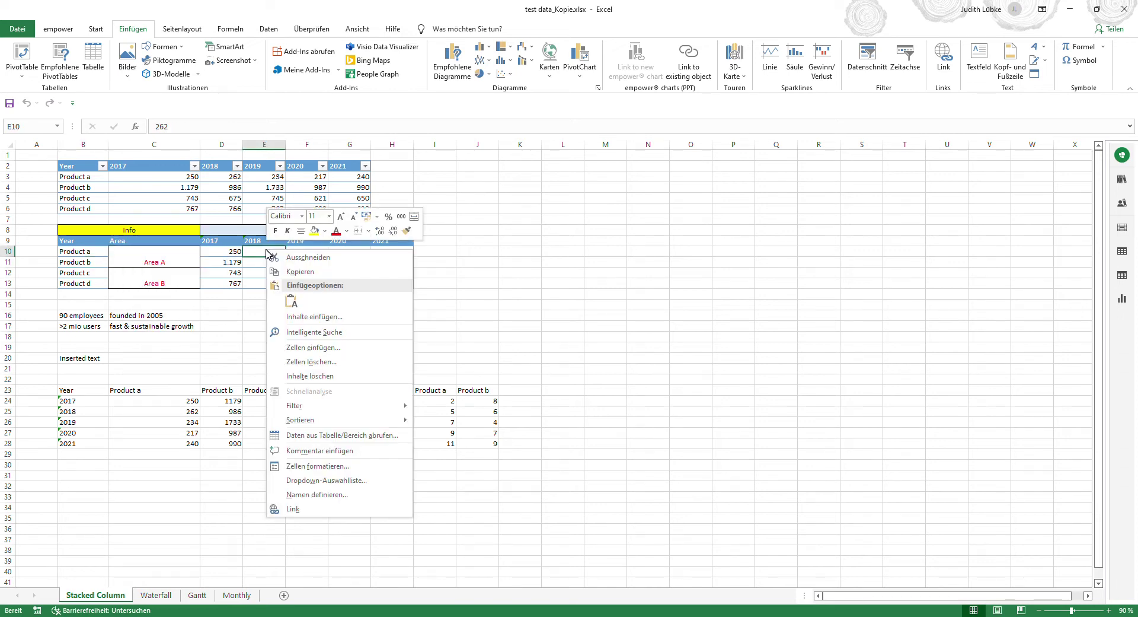
pyautogui.click(324, 230)
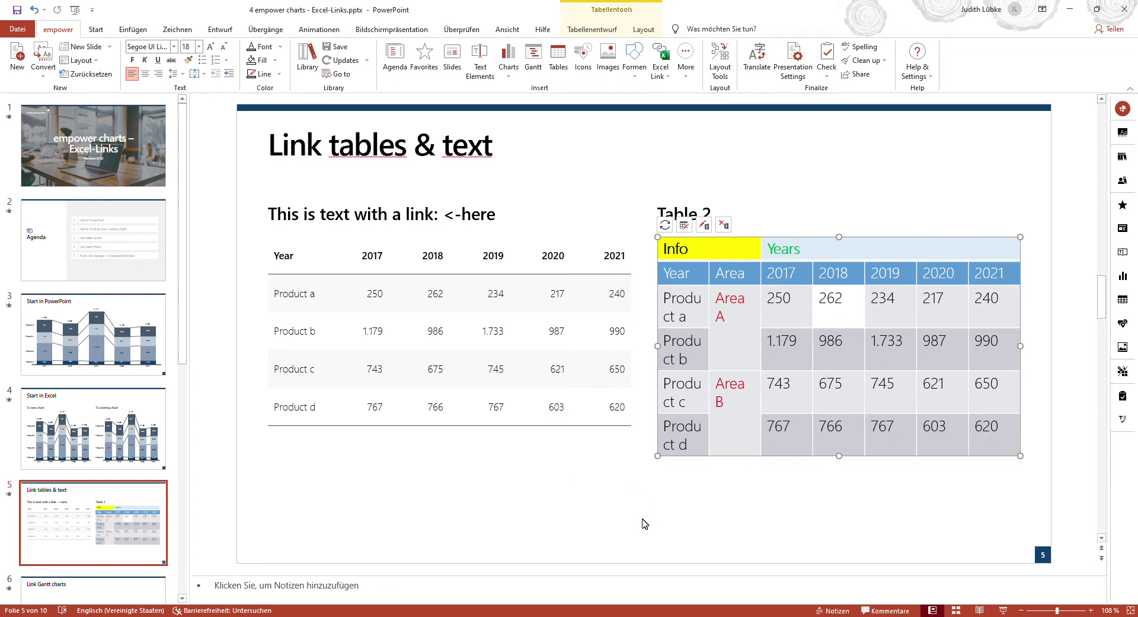
pyautogui.click(511, 522)
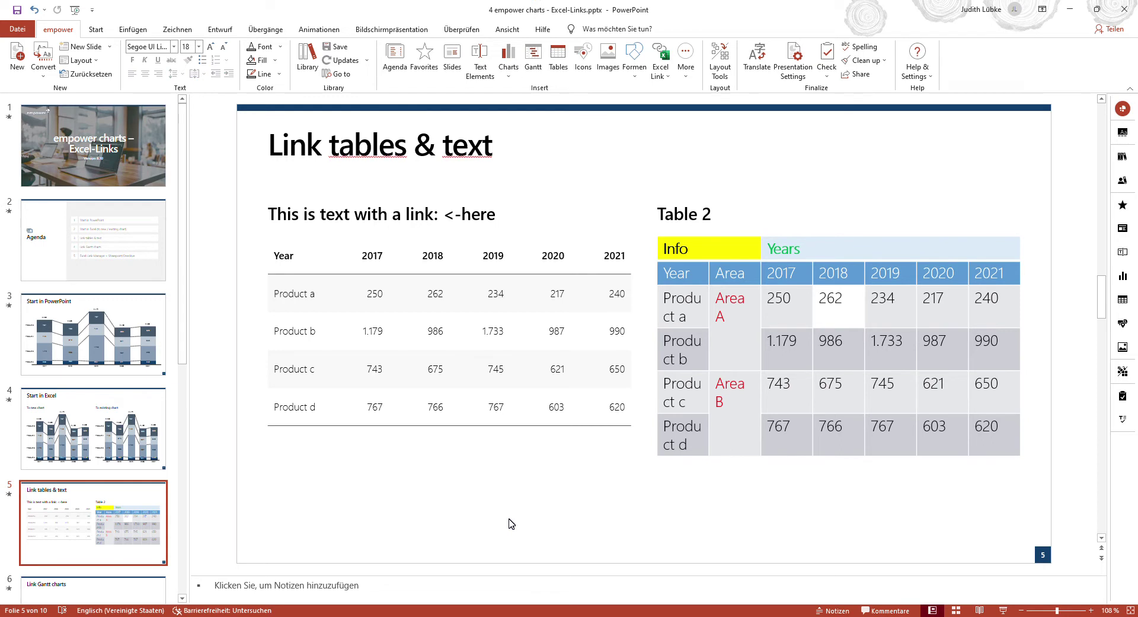
# Link Excel cell B20, "inserted text", into the slide 5 text "This is text with a link:" just before "<-here"
pyautogui.moveTo(303, 615)
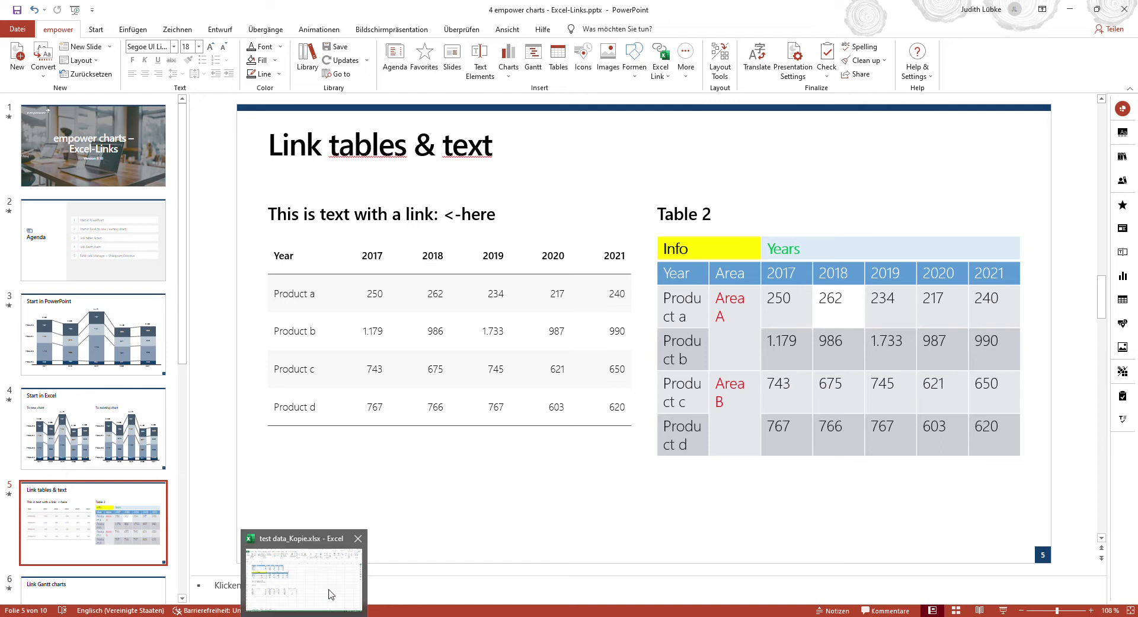
pyautogui.click(338, 589)
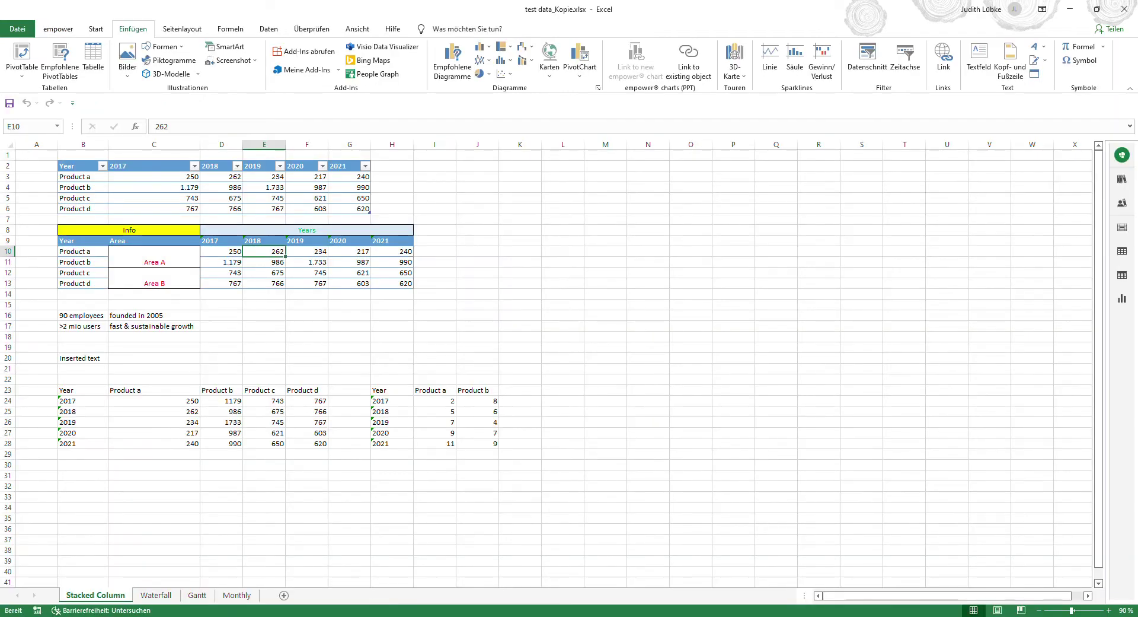
pyautogui.click(83, 357)
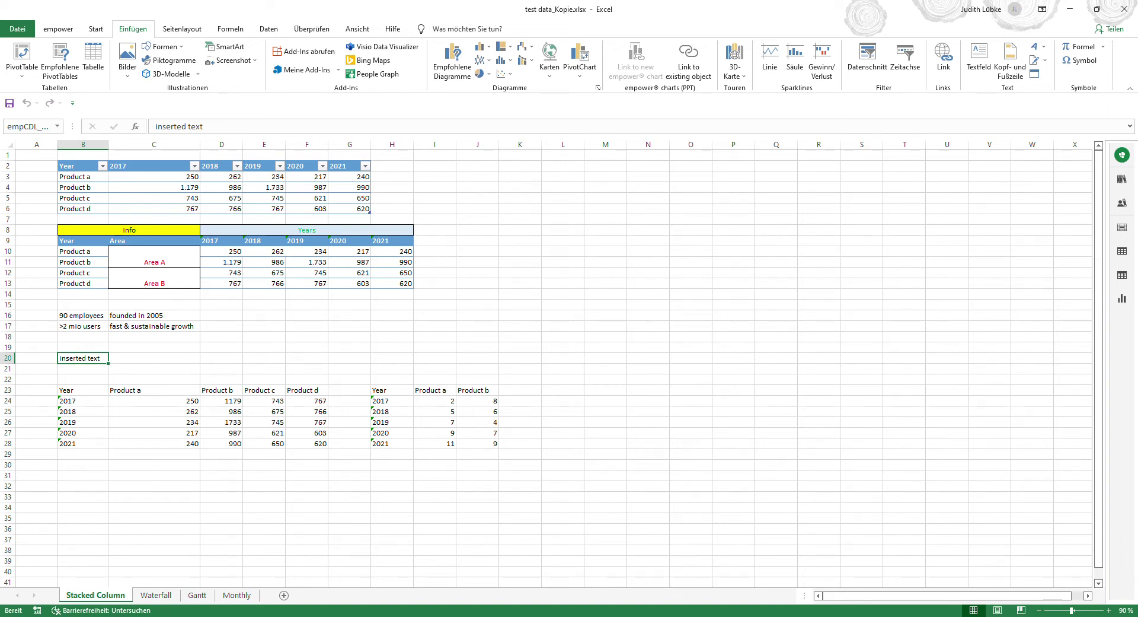
pyautogui.click(697, 56)
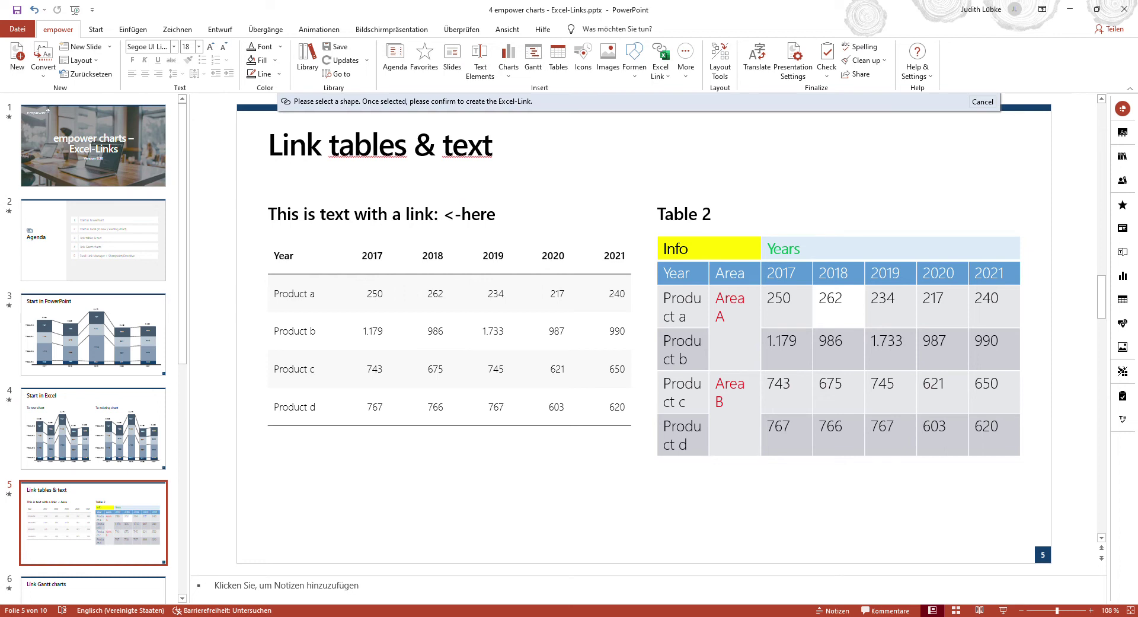
pyautogui.click(443, 214)
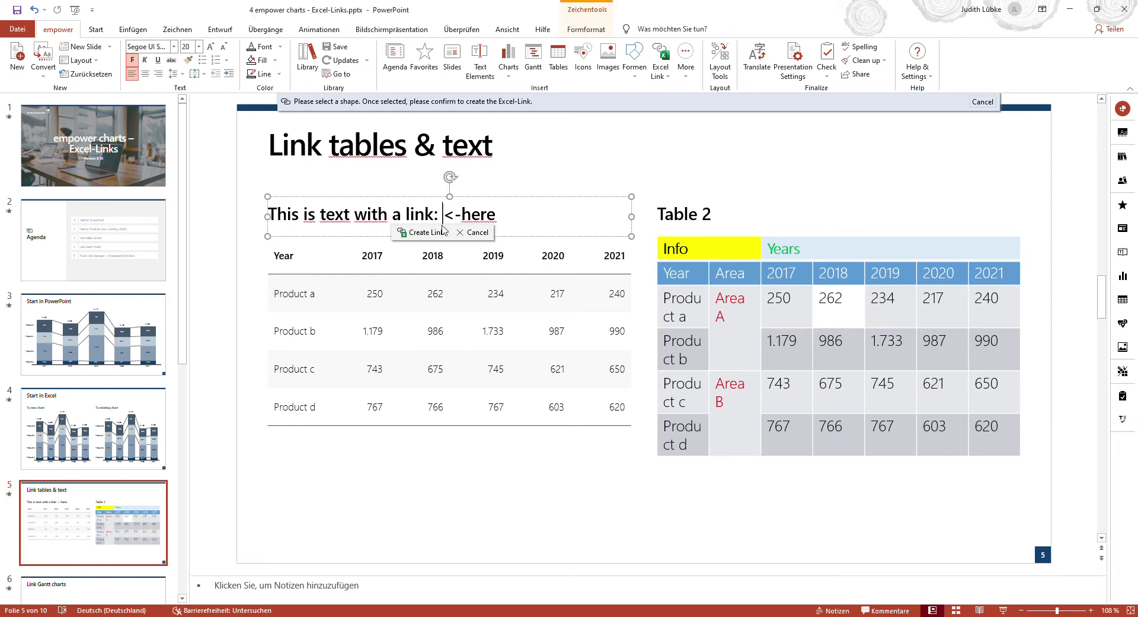
pyautogui.click(427, 232)
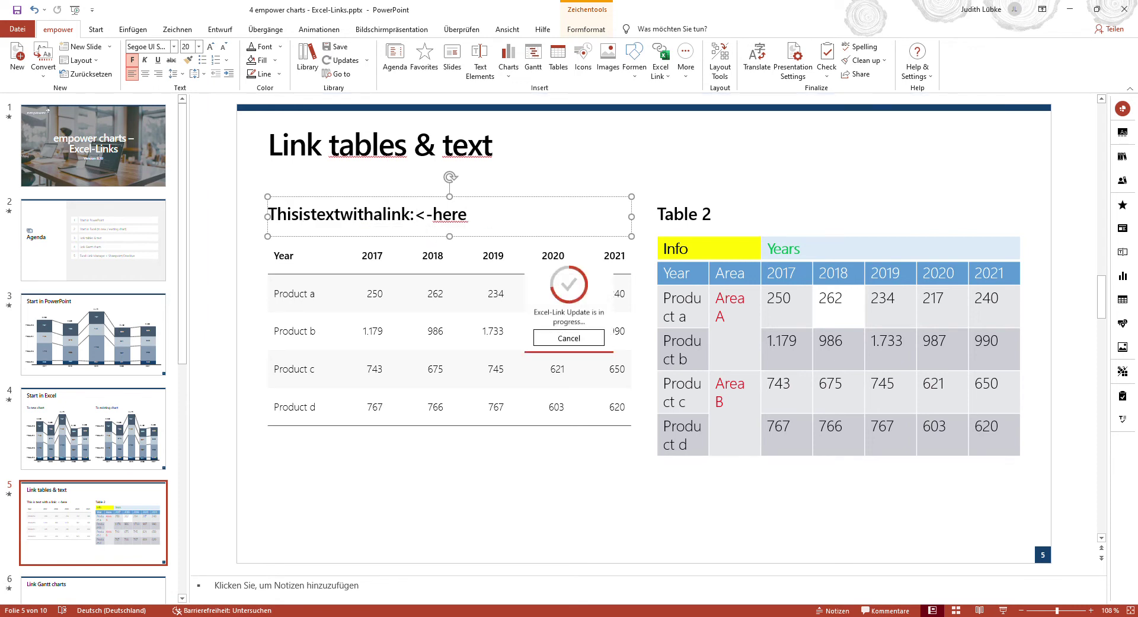
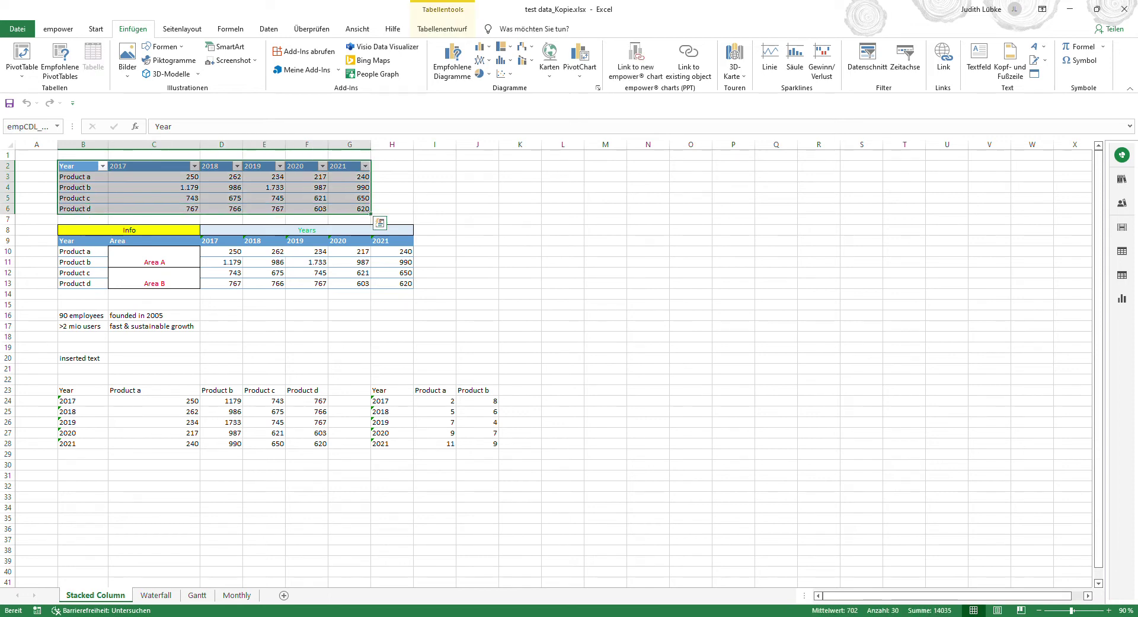
# Copy Excel range B2:G6 and paste it into the stacked column chart on slide 7 as linked data
pyautogui.hotkey('ctrl', 'c')
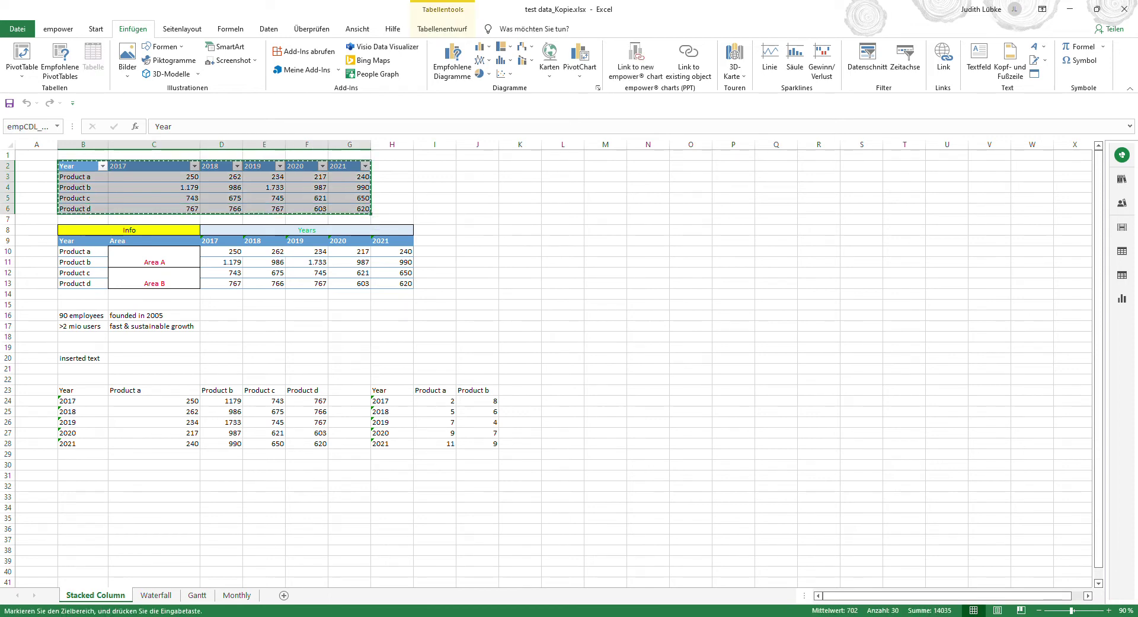
pyautogui.hotkey('alt', 'Tab')
pyautogui.click(368, 399)
pyautogui.click(368, 401)
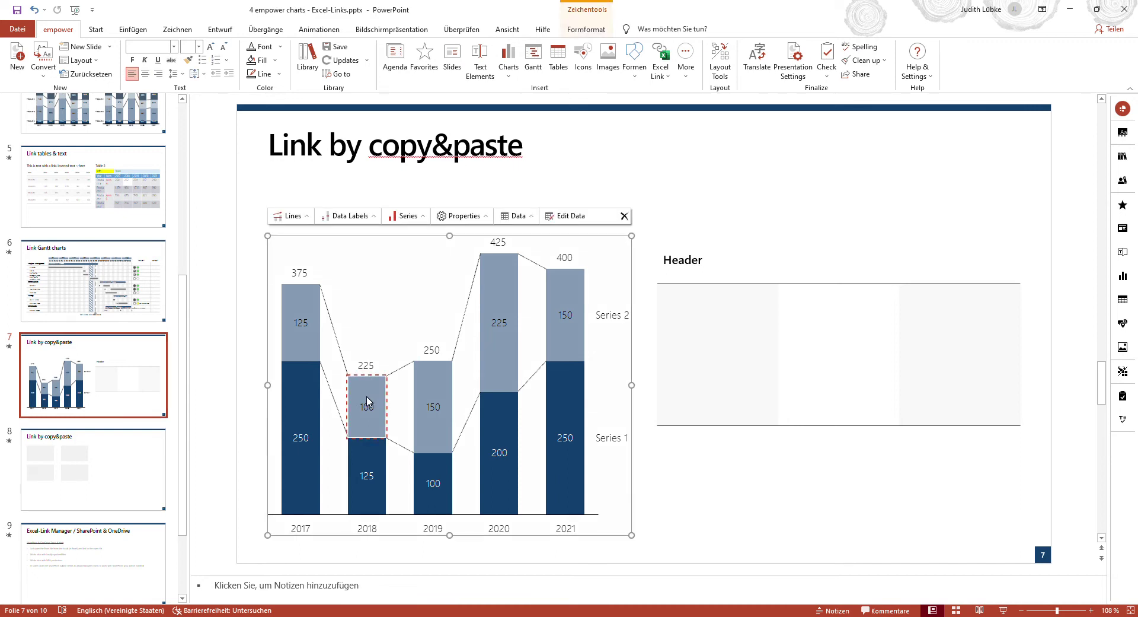
pyautogui.hotkey('ctrl', 'v')
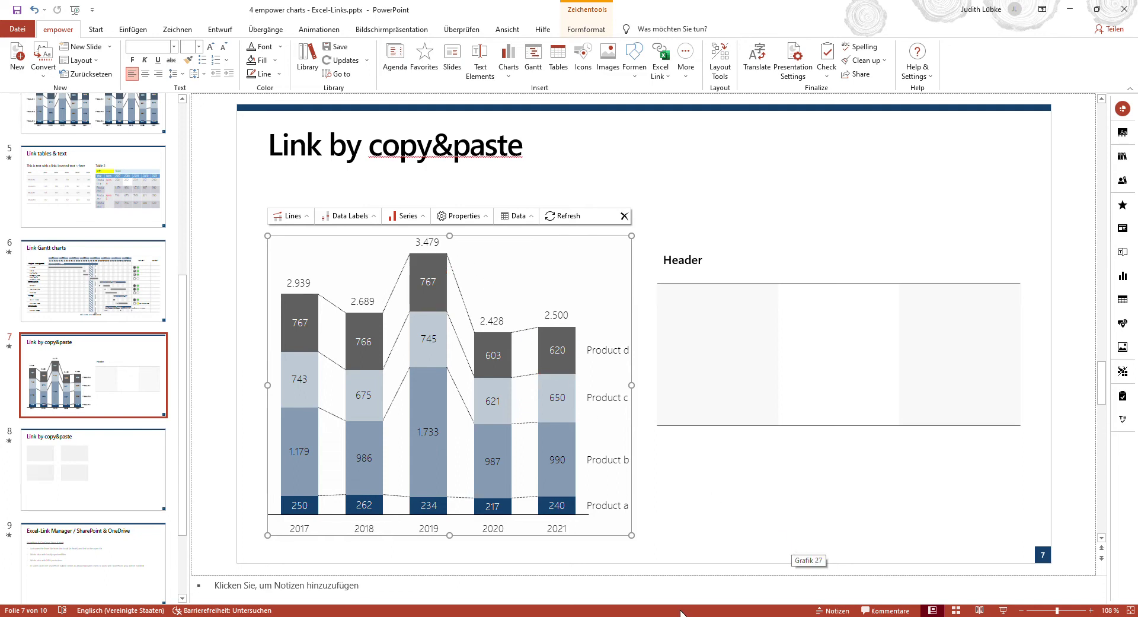
# Copy Excel range H23:J28, paste it into the empty table on slide 7 and link the table with the pasted data
pyautogui.hotkey('alt', 'Tab')
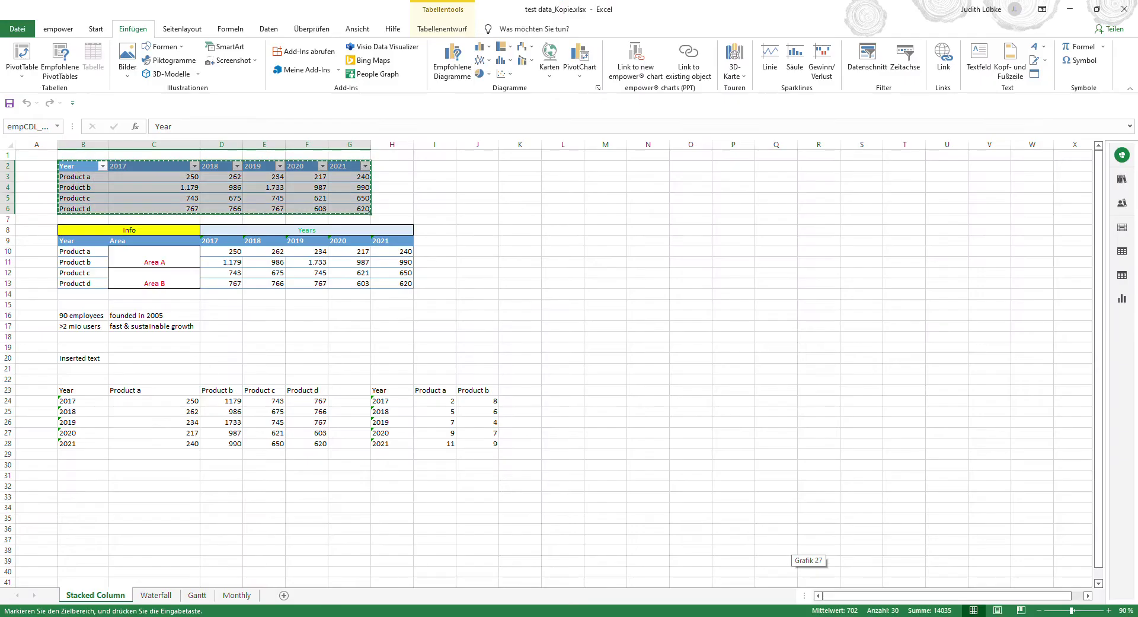
pyautogui.moveTo(391, 390); pyautogui.dragTo(477, 443)
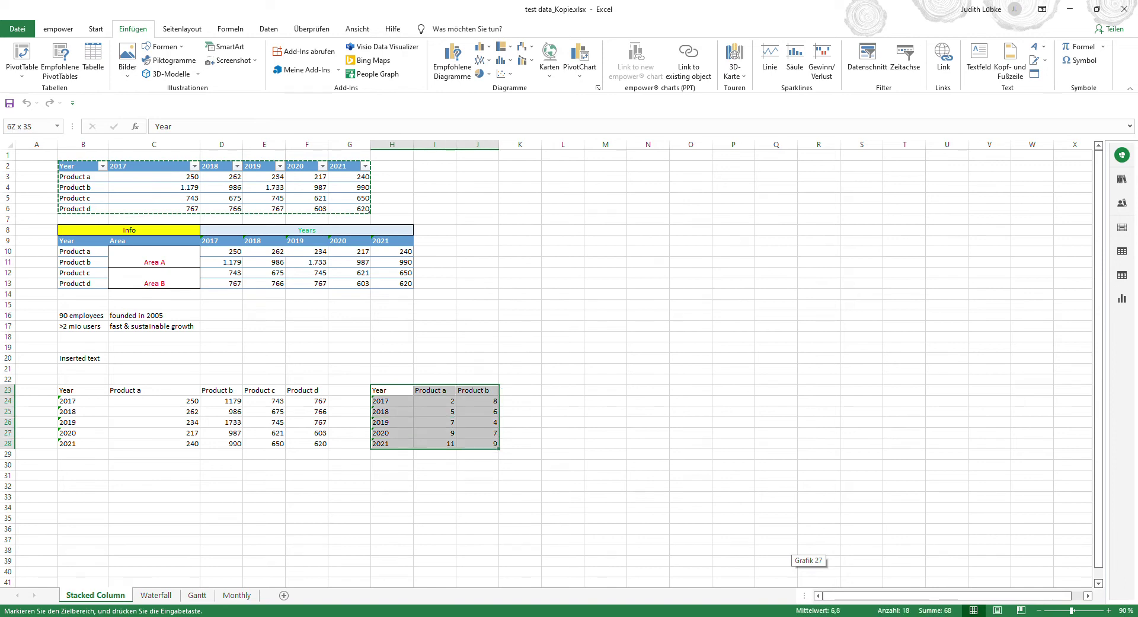
pyautogui.hotkey('ctrl', 'c')
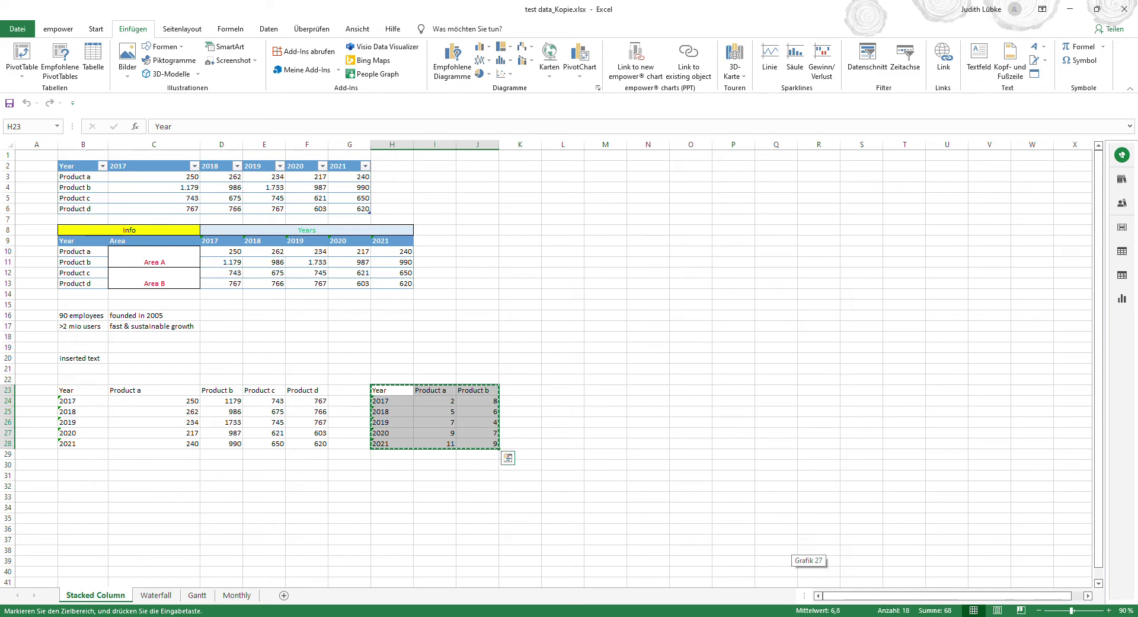
pyautogui.hotkey('alt', 'Tab')
pyautogui.click(677, 260)
pyautogui.click(671, 259)
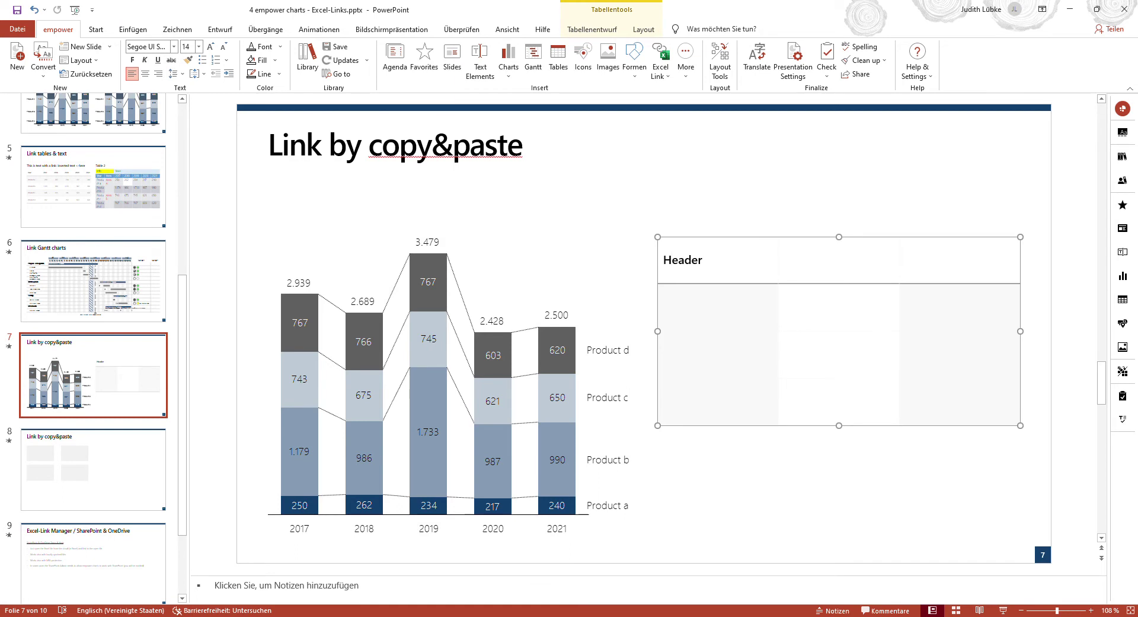
pyautogui.hotkey('ctrl', 'v')
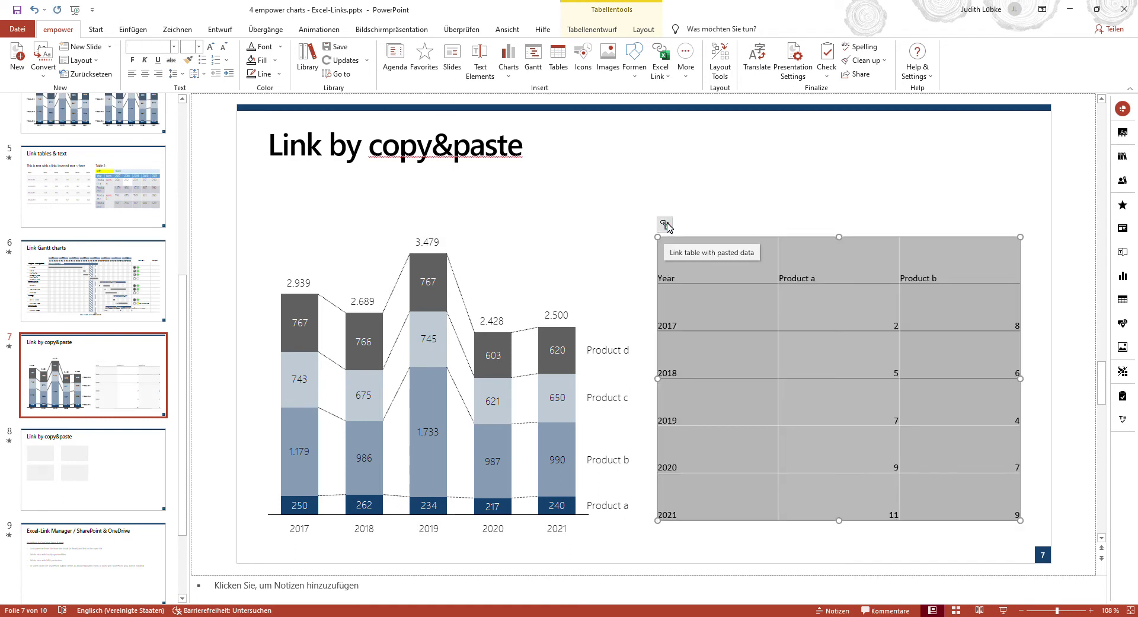
pyautogui.click(665, 224)
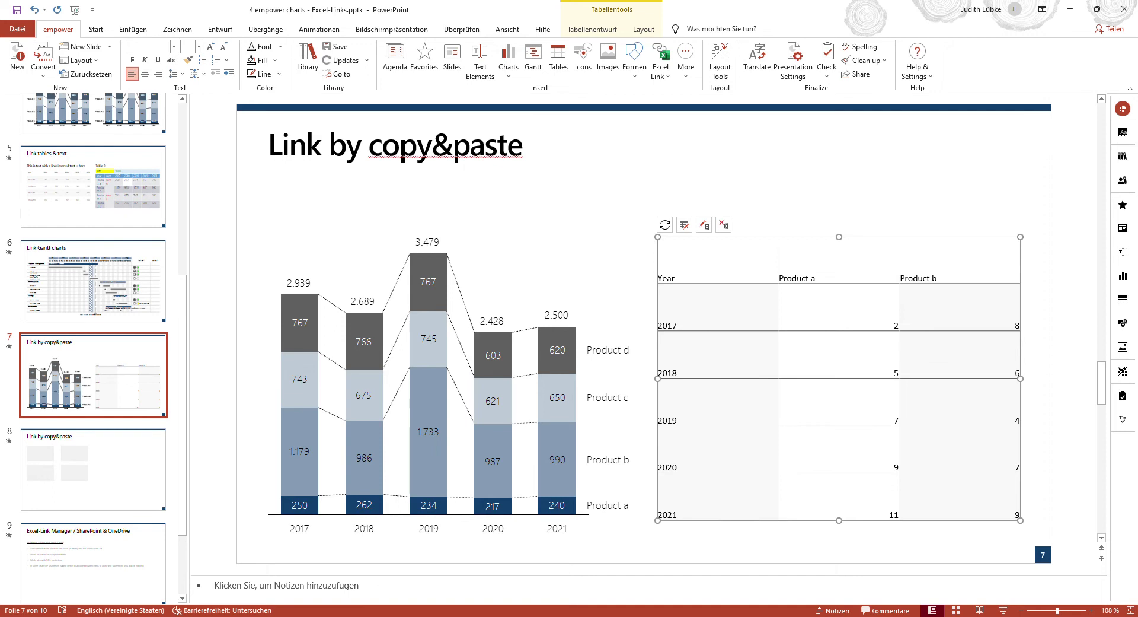
# Copy Excel range B16:C17 and paste it into the four grey shapes on slide 8 as linked text
pyautogui.click(146, 470)
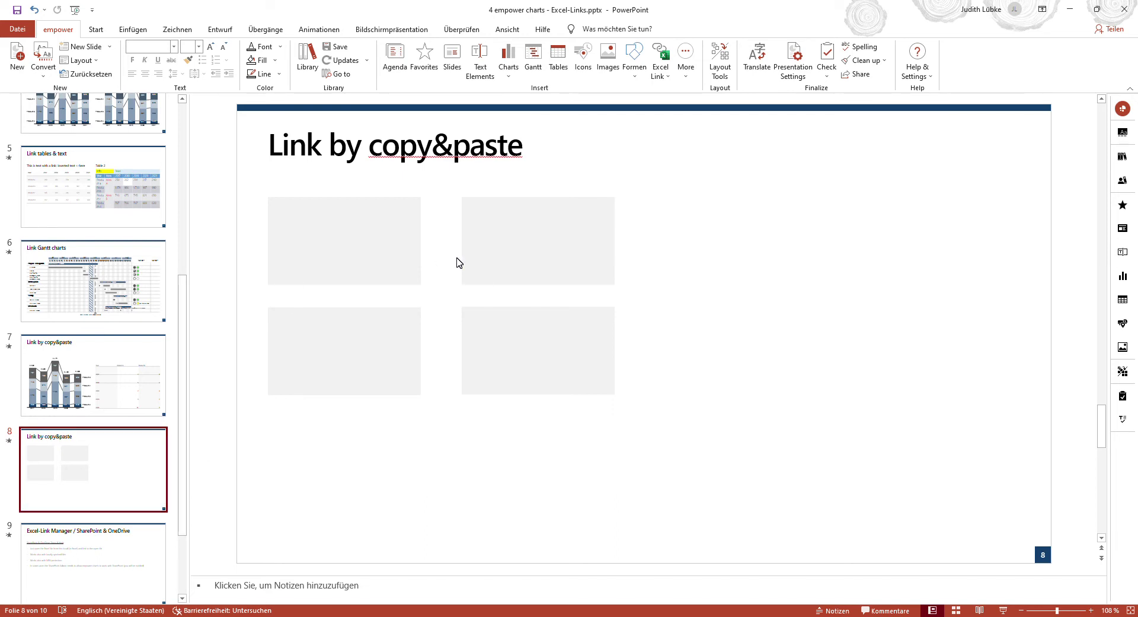
pyautogui.hotkey('alt', 'Tab')
pyautogui.moveTo(83, 315); pyautogui.dragTo(178, 325)
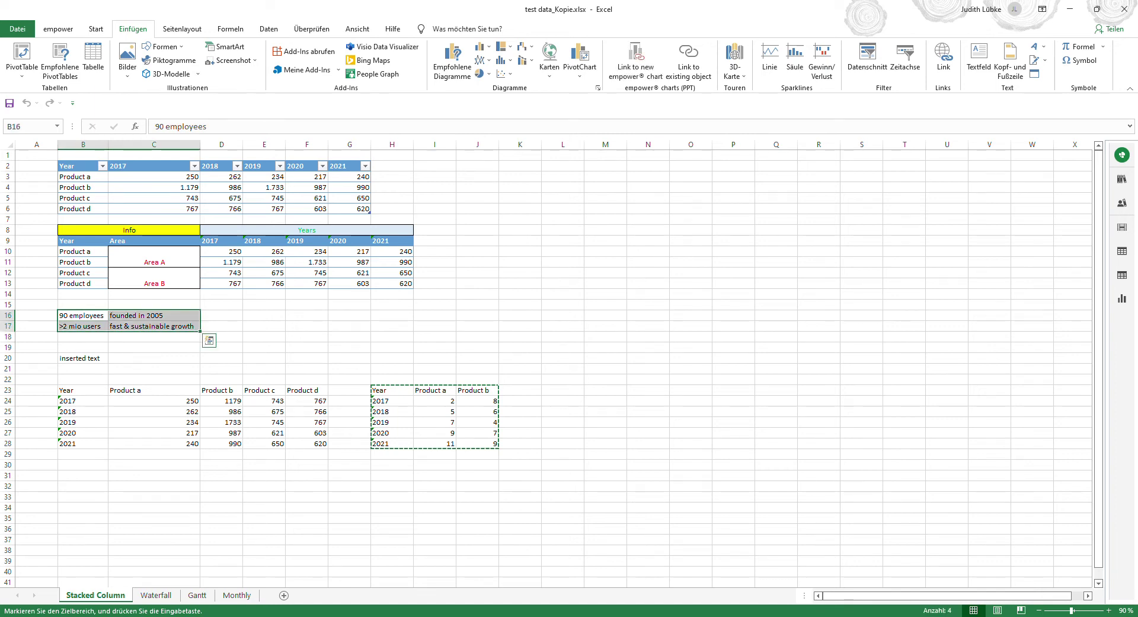
pyautogui.hotkey('ctrl', 'c')
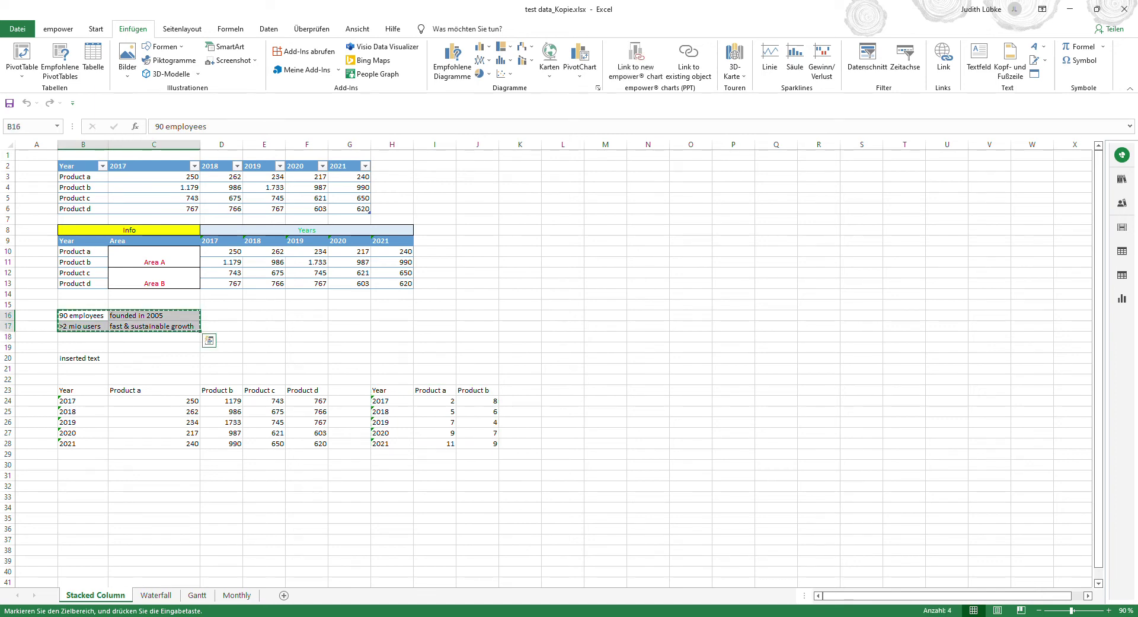
pyautogui.hotkey('alt', 'Tab')
pyautogui.click(344, 240)
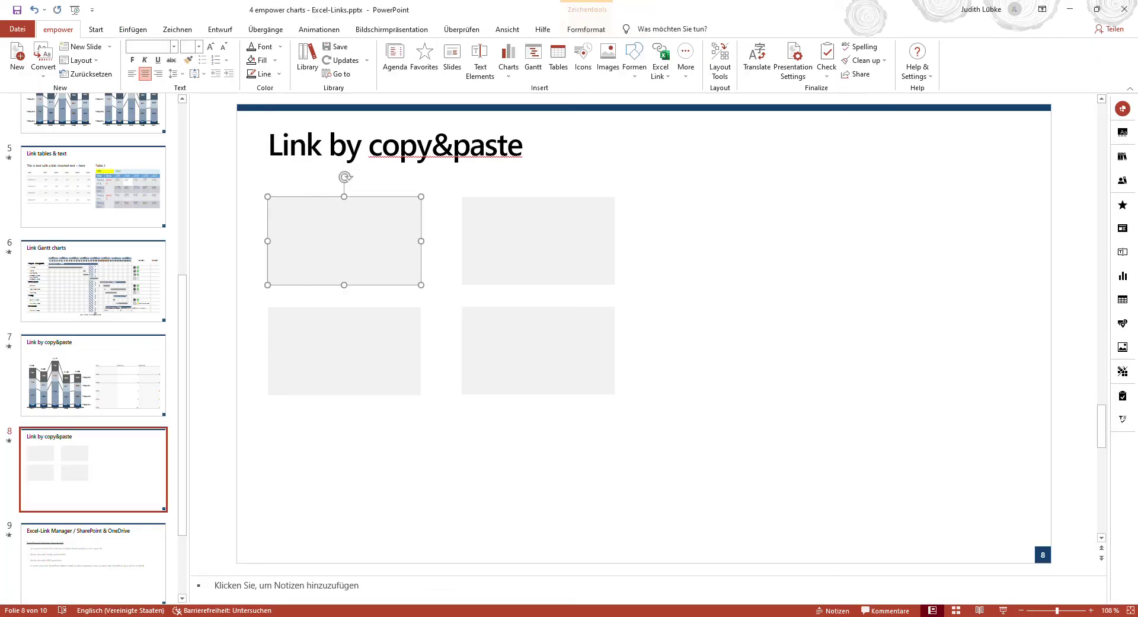
pyautogui.keyDown('shift'); pyautogui.click(537, 240); pyautogui.keyUp('shift')
pyautogui.keyDown('shift'); pyautogui.click(344, 350); pyautogui.keyUp('shift')
pyautogui.keyDown('shift'); pyautogui.click(538, 350); pyautogui.keyUp('shift')
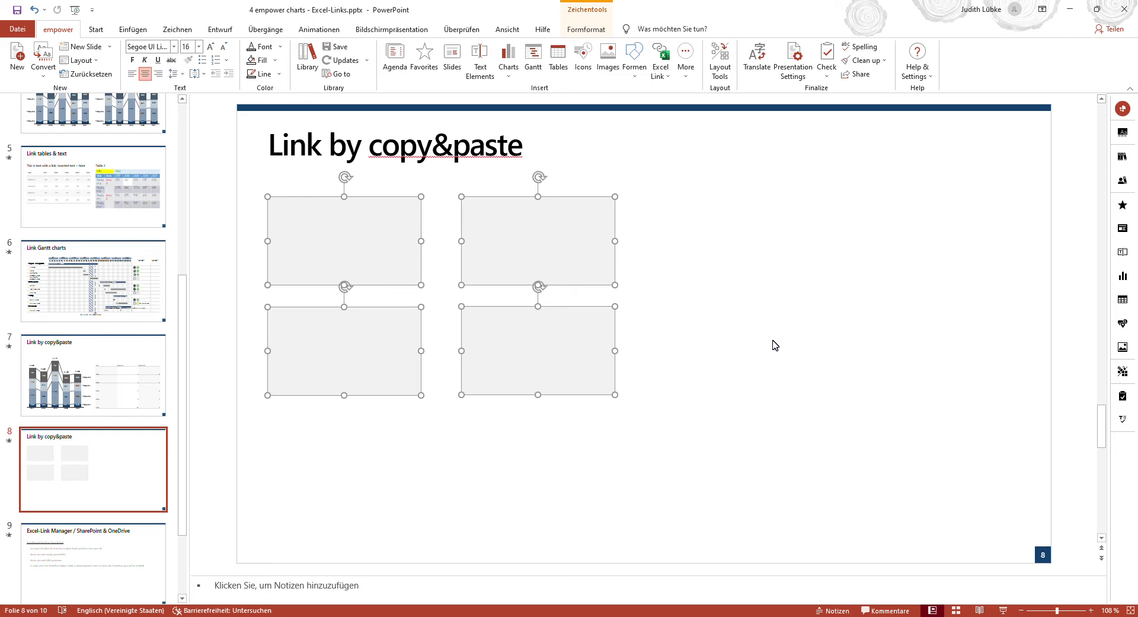
pyautogui.hotkey('ctrl', 'v')
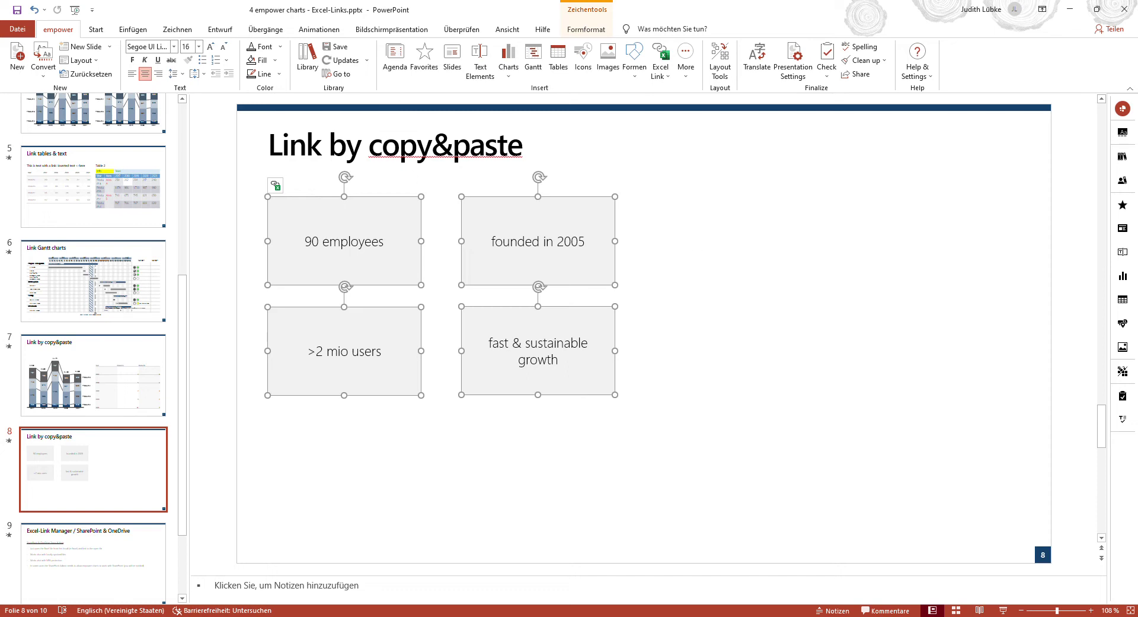
pyautogui.click(276, 186)
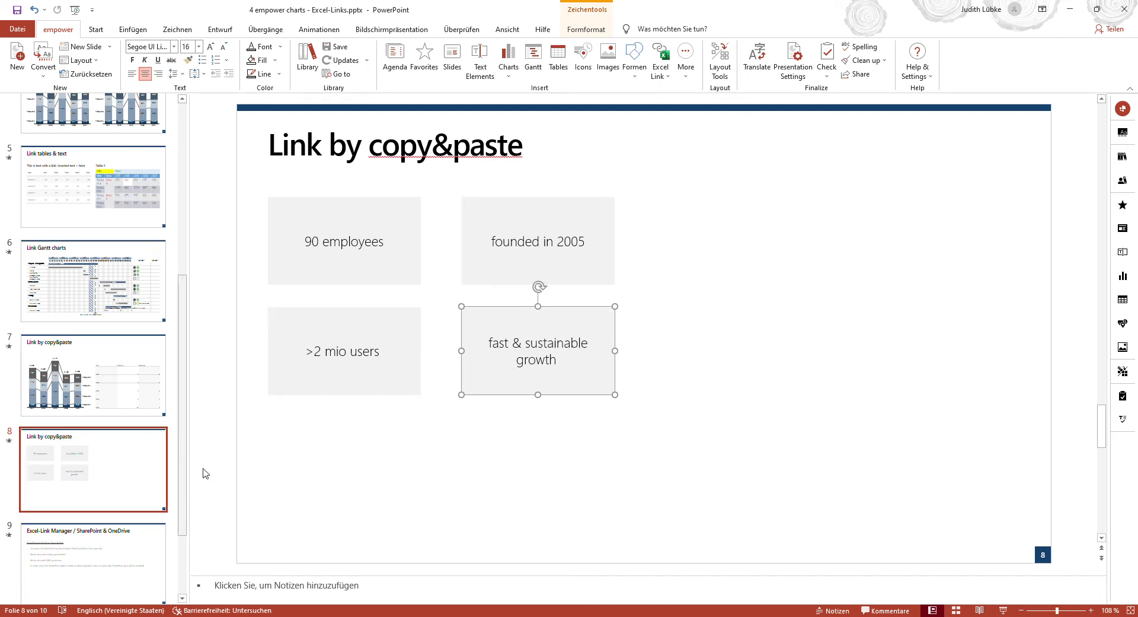
# Go to slide 9 and open the Excel-Link Manager to review the presentation's linked elements
pyautogui.click(107, 561)
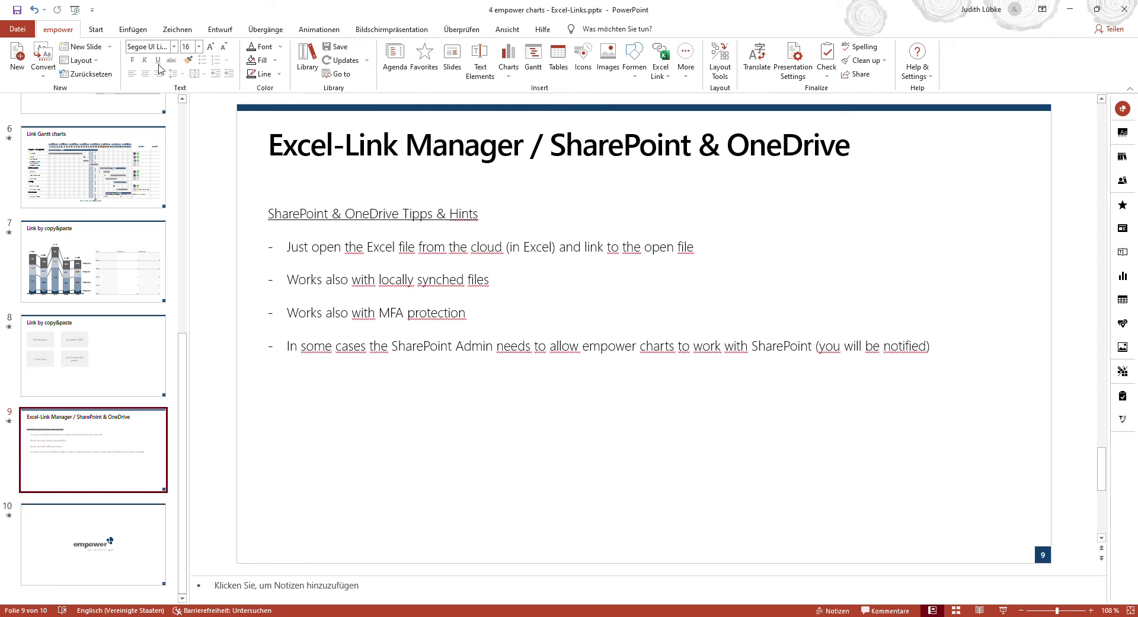
pyautogui.click(669, 78)
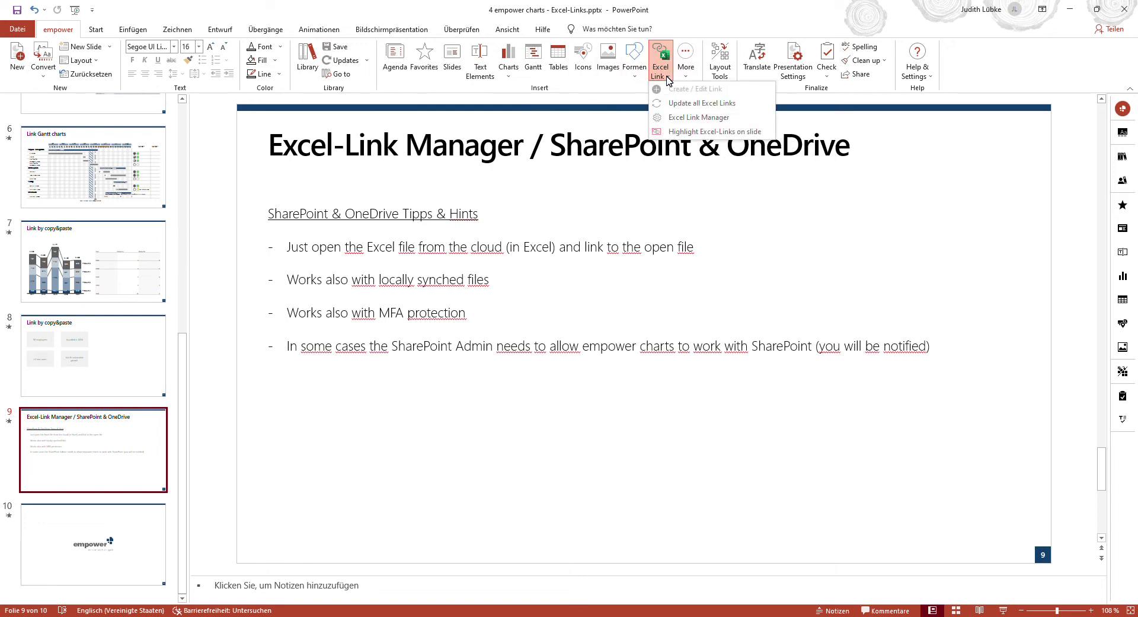
pyautogui.click(704, 121)
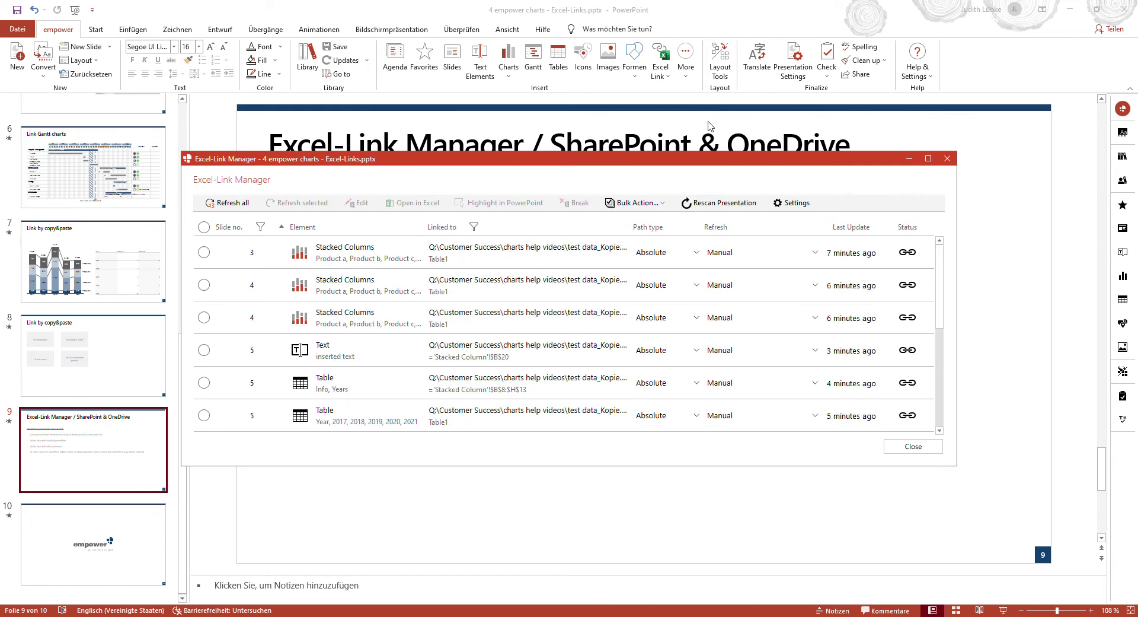
pyautogui.moveTo(941, 262)
pyautogui.mouseDown()
pyautogui.moveTo(938, 367)
pyautogui.moveTo(948, 255)
pyautogui.mouseUp()
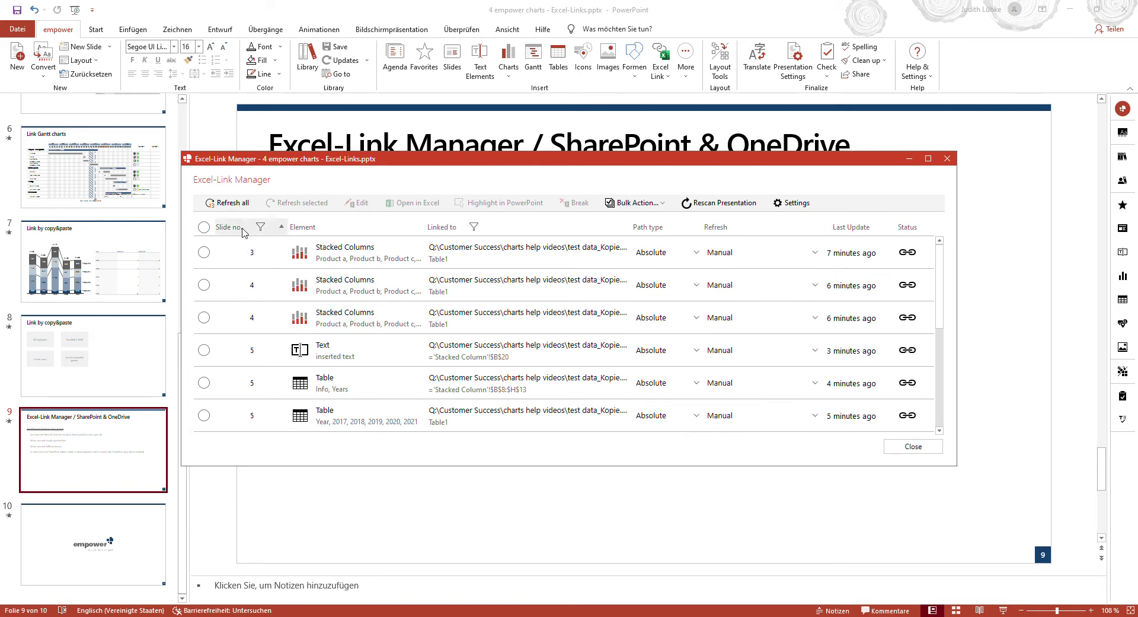
pyautogui.scroll(-3, 250, 349)
pyautogui.scroll(3, 250, 350)
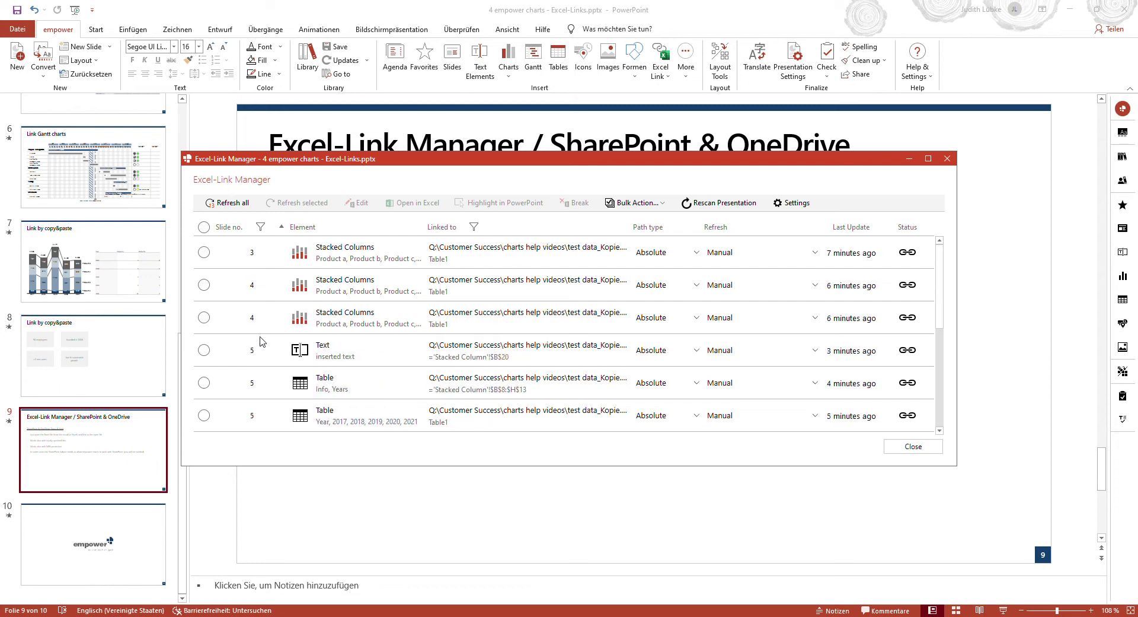
# From the link list, locate the slide 3 stacked column chart and the linked text and both tables on slide 5
pyautogui.click(345, 248)
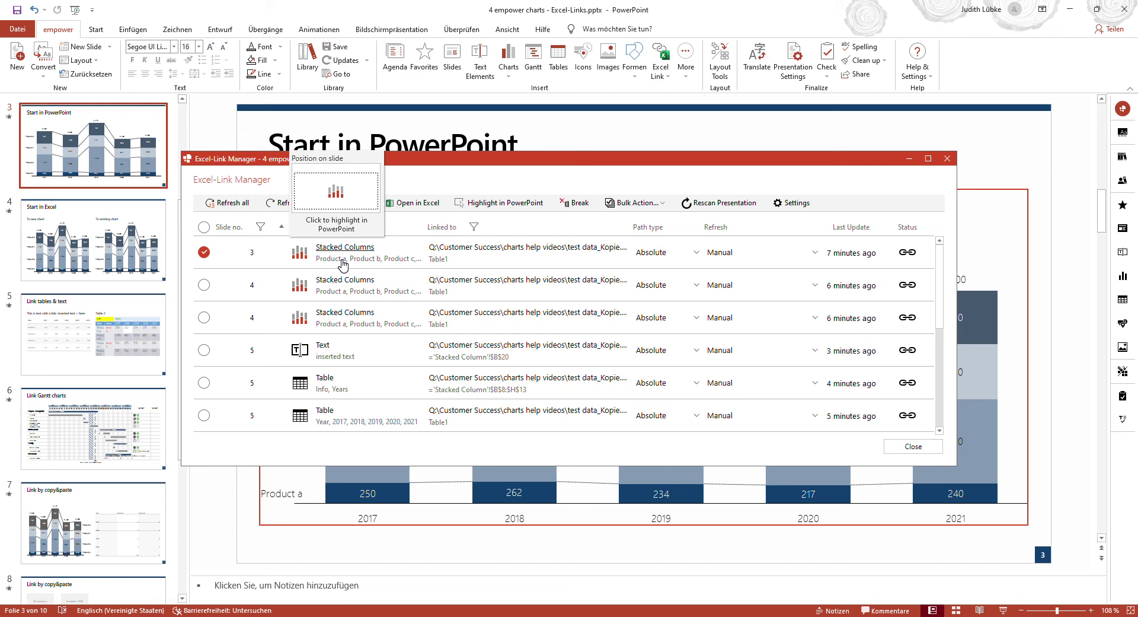
pyautogui.click(324, 354)
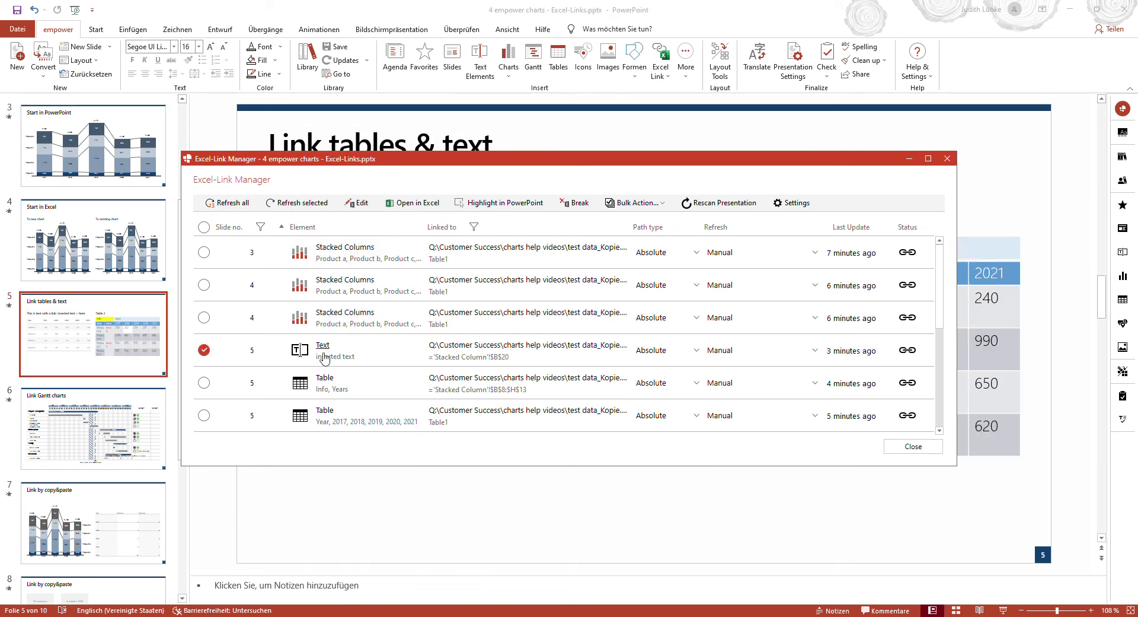
pyautogui.click(329, 384)
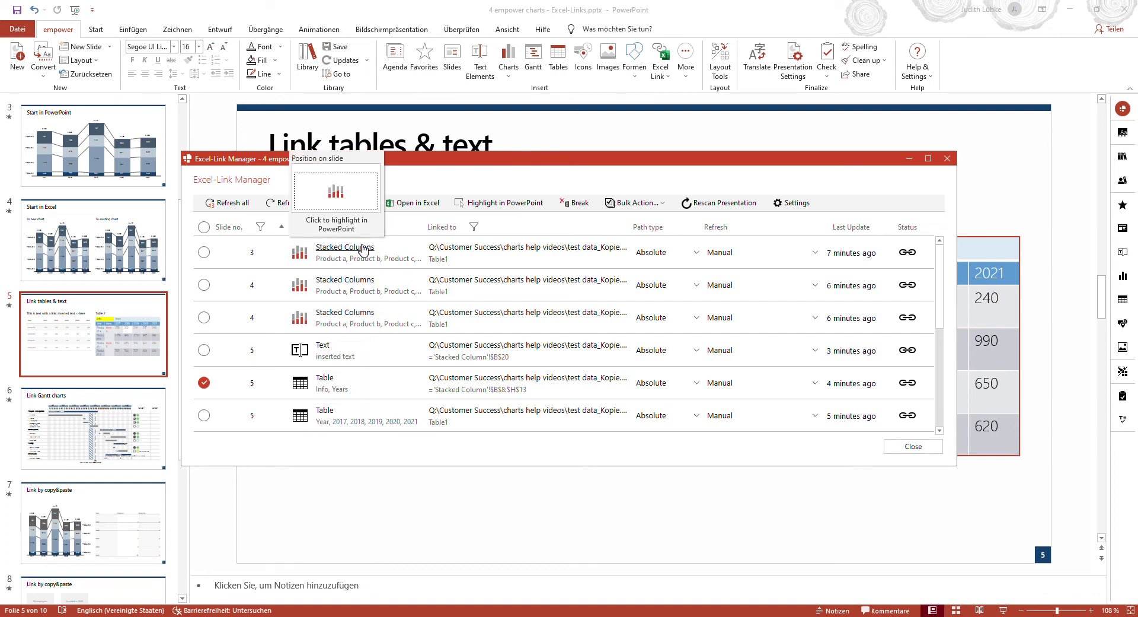
pyautogui.click(301, 423)
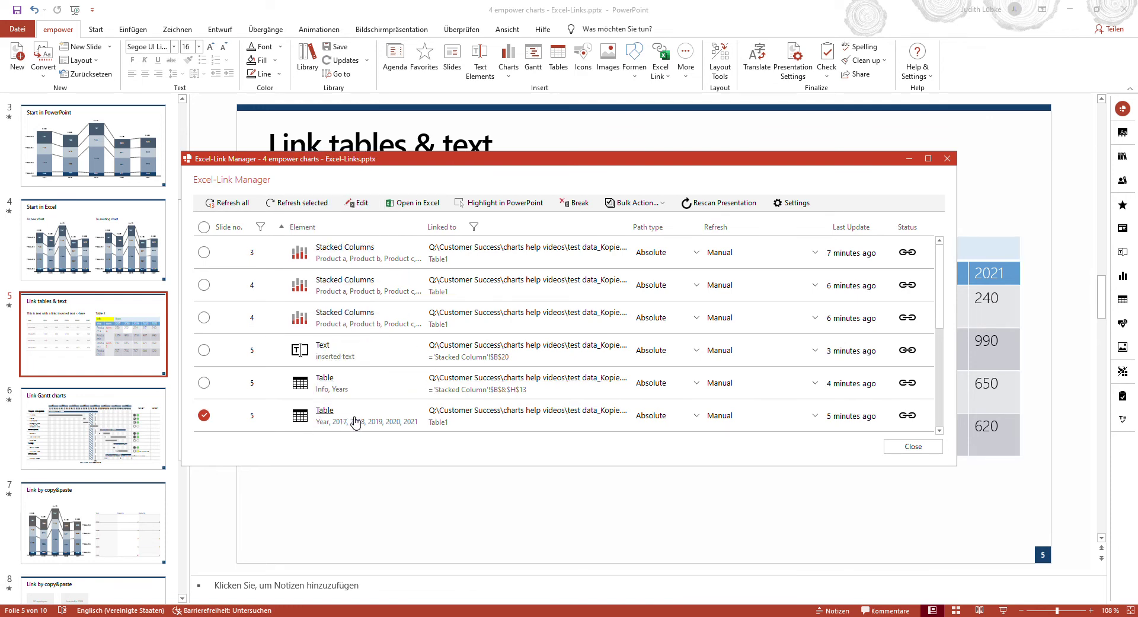
# Locate the linked slide 8 texts "founded in 2005" and "fast & sustainable growth", and the slide 5 text "inserted text"
pyautogui.scroll(-5, 347, 422)
pyautogui.click(337, 391)
pyautogui.moveTo(320, 327)
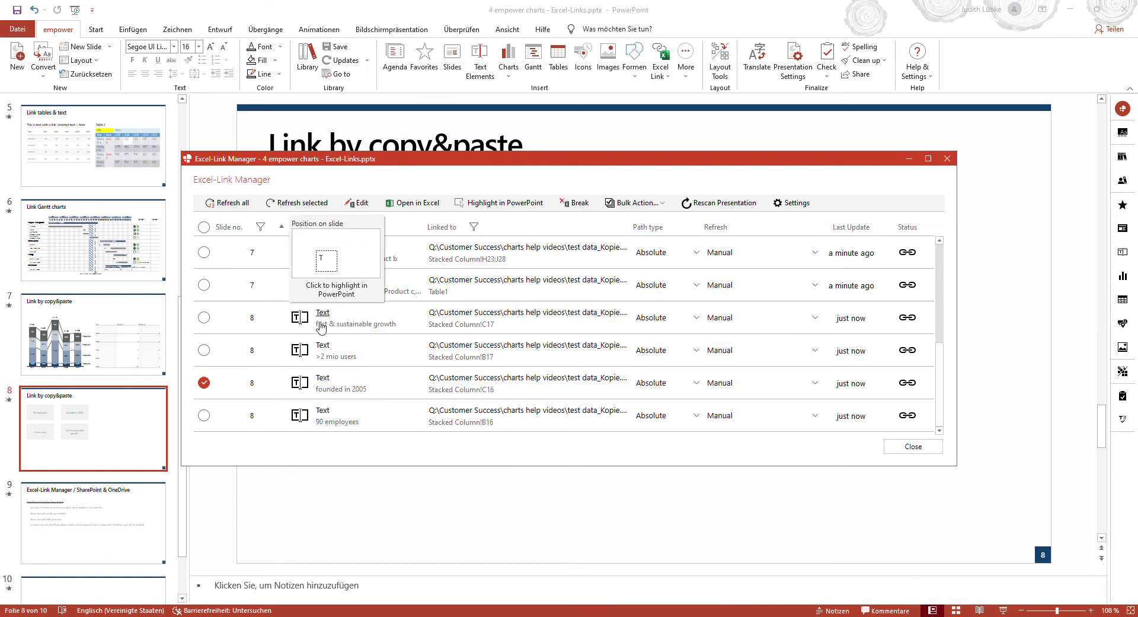
pyautogui.click(318, 328)
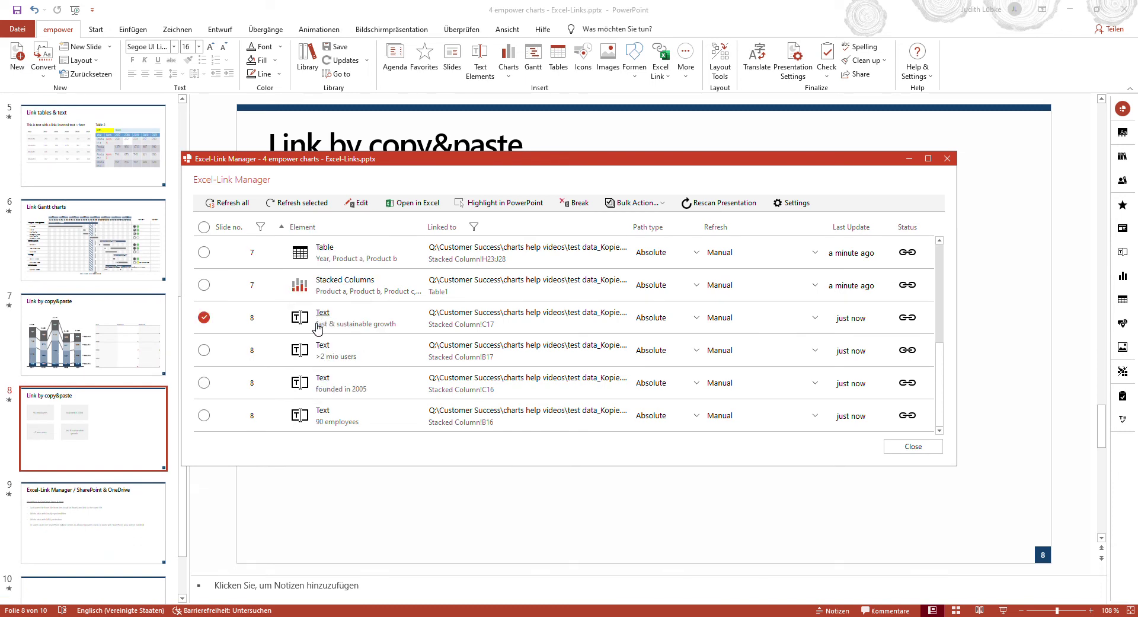
pyautogui.scroll(3, 319, 328)
pyautogui.click(319, 328)
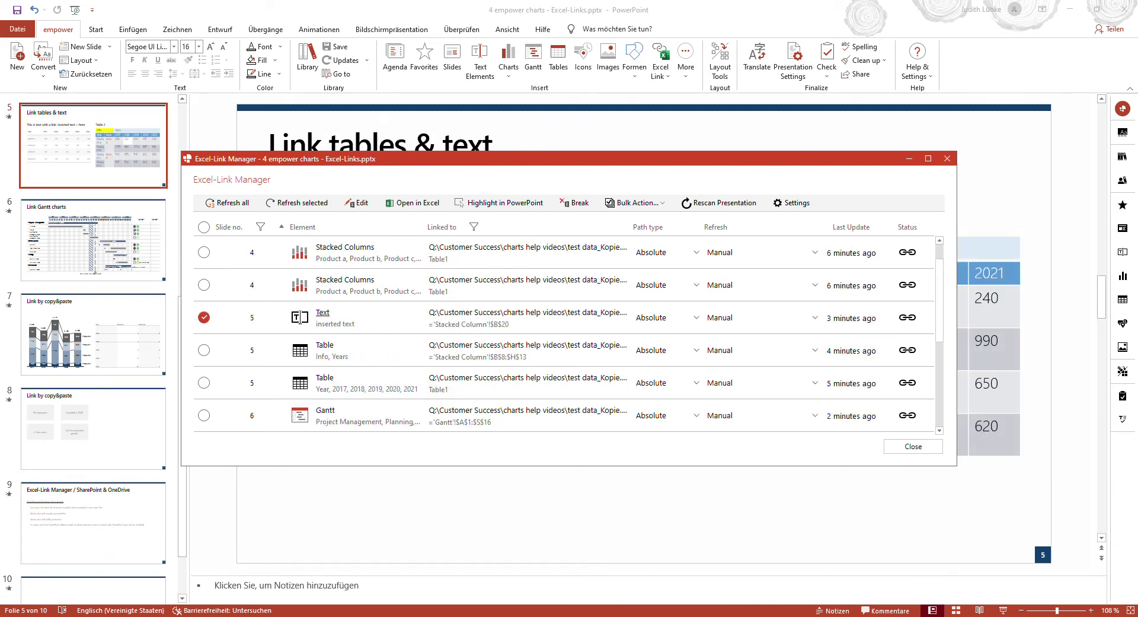
# Examine the path type and refresh options for the first listed slide 4 stacked column chart link
pyautogui.moveTo(686, 163); pyautogui.dragTo(662, 140)
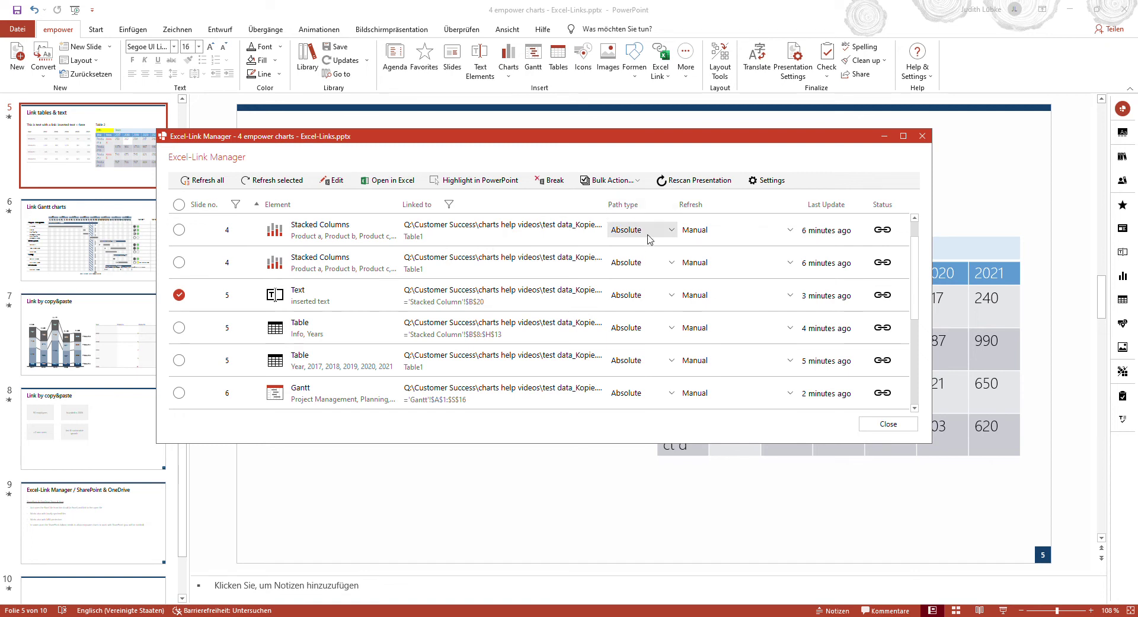
pyautogui.click(674, 234)
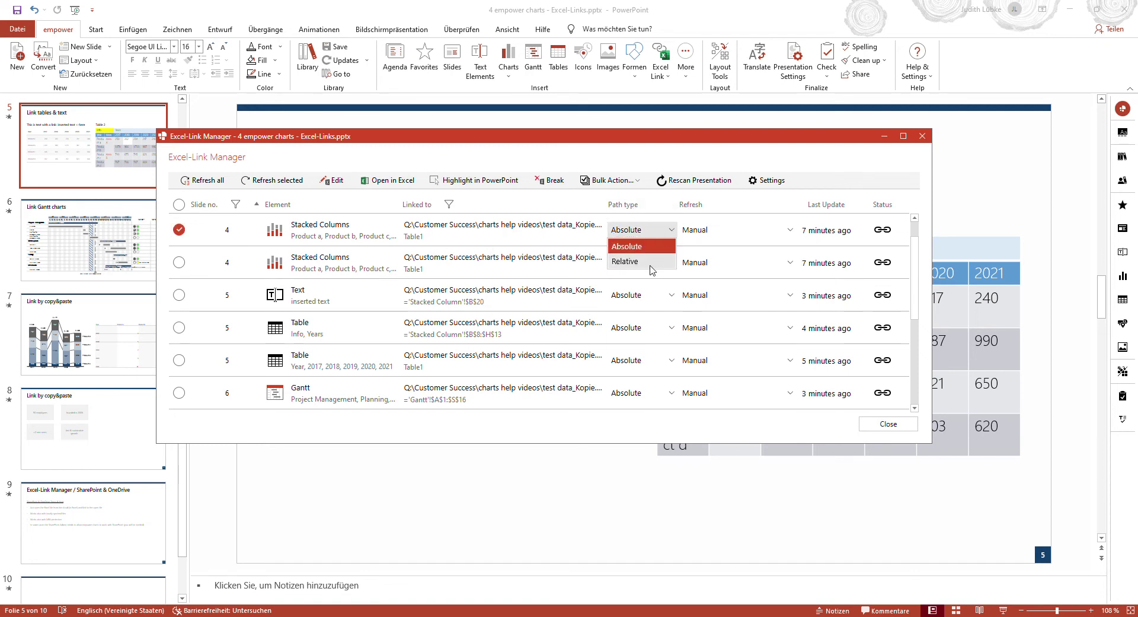
pyautogui.click(751, 243)
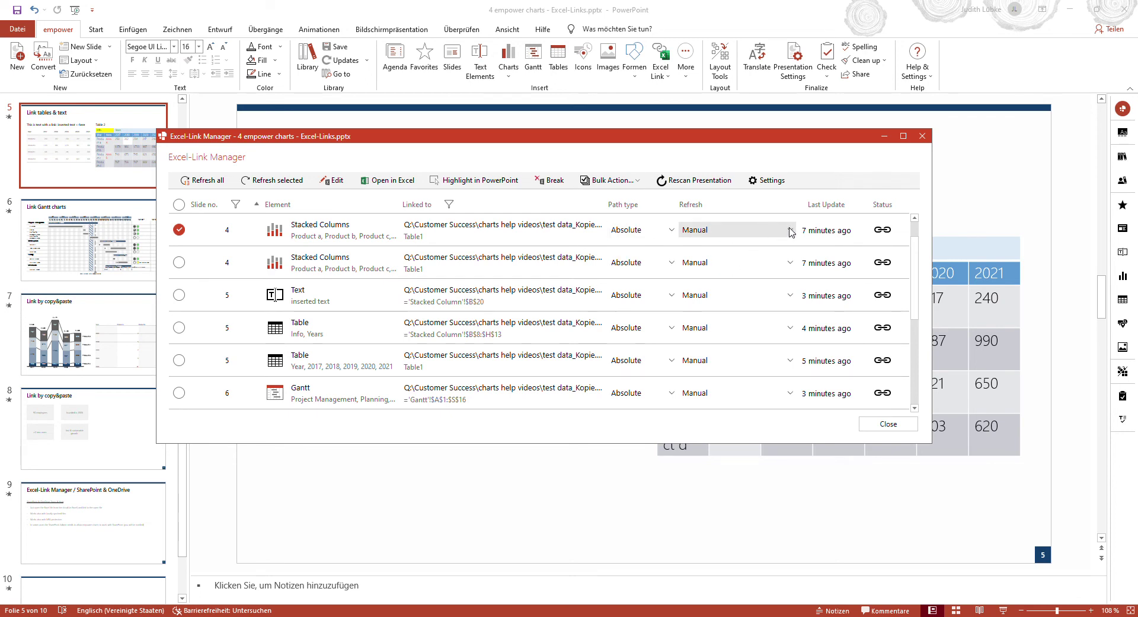
pyautogui.click(790, 233)
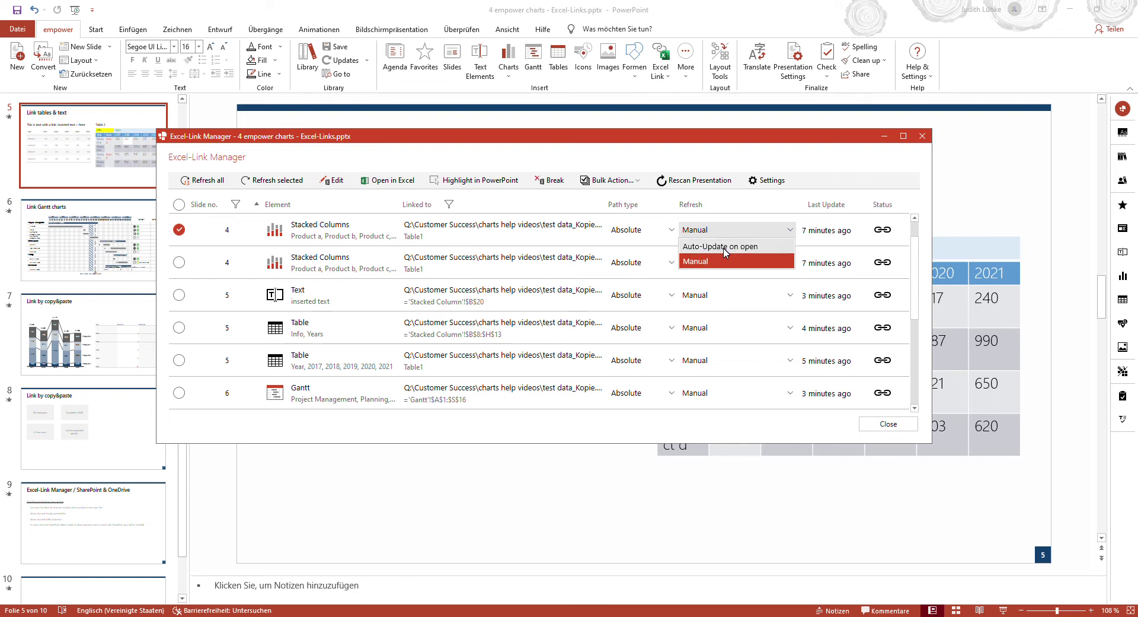
pyautogui.click(760, 204)
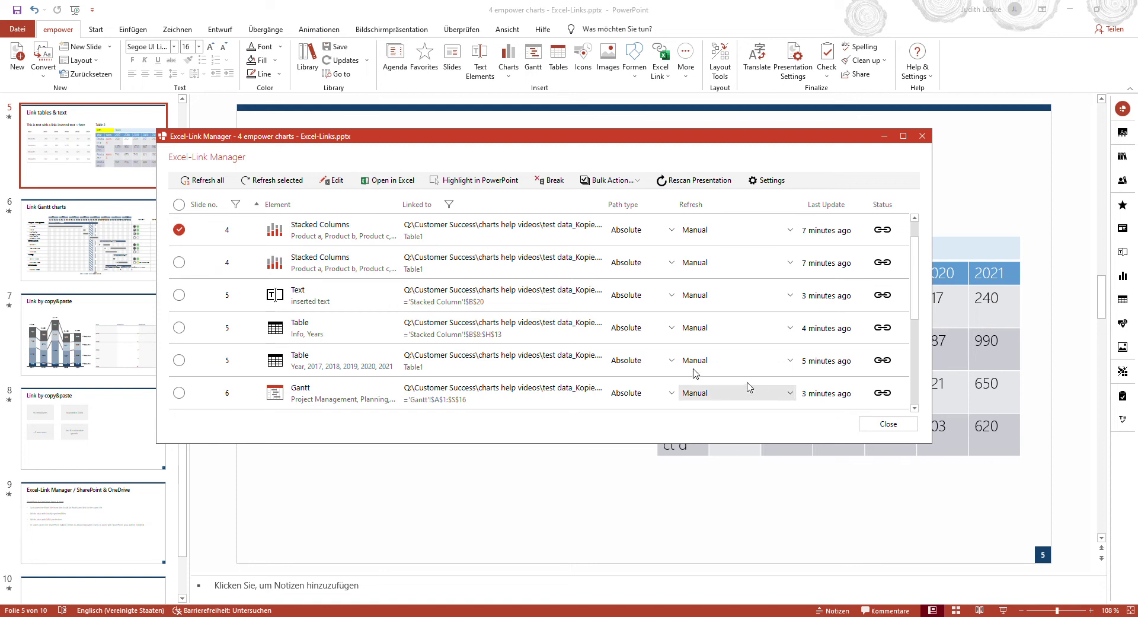
# Select the first slide 4 chart, slide 5 text and second slide 5 table links, view the Excel file choices for relinking, and cancel
pyautogui.click(184, 236)
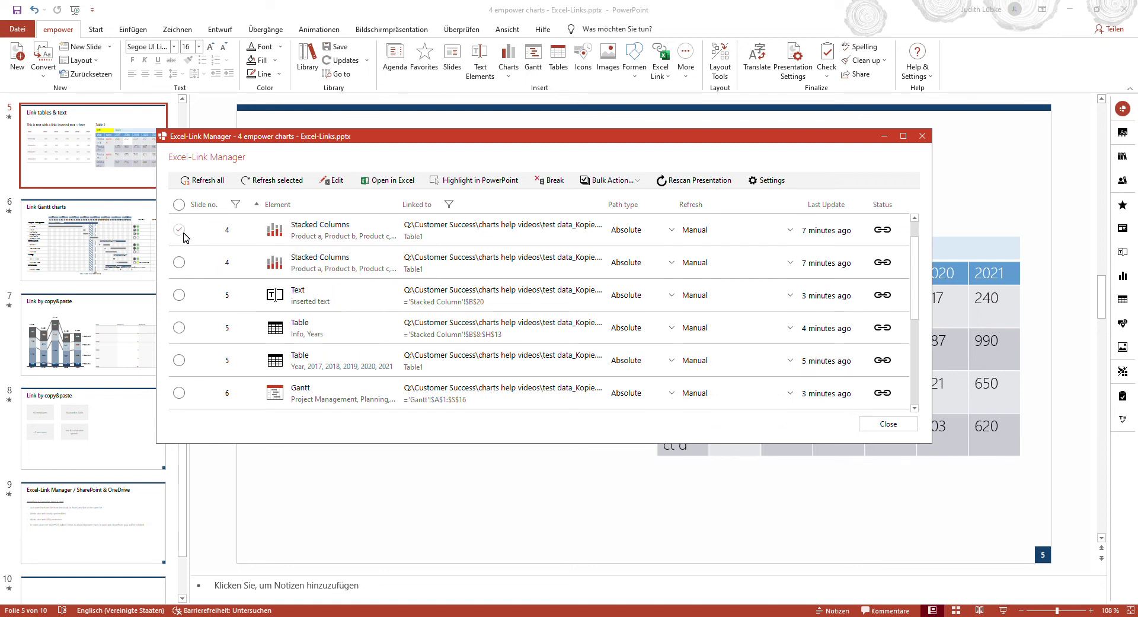
pyautogui.click(184, 236)
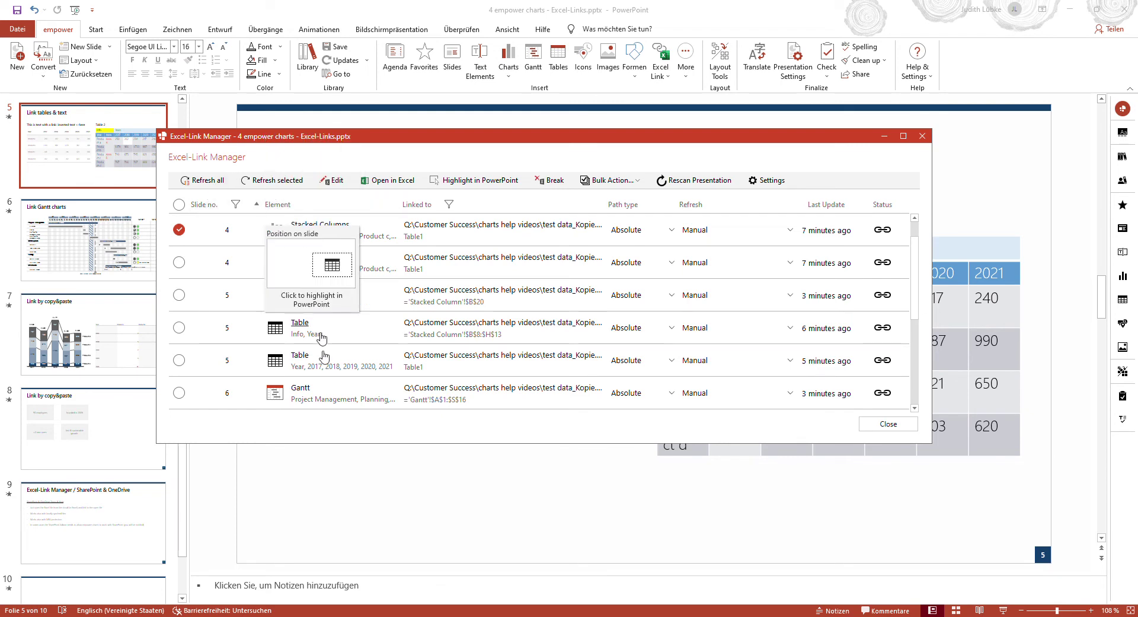
pyautogui.moveTo(294, 228)
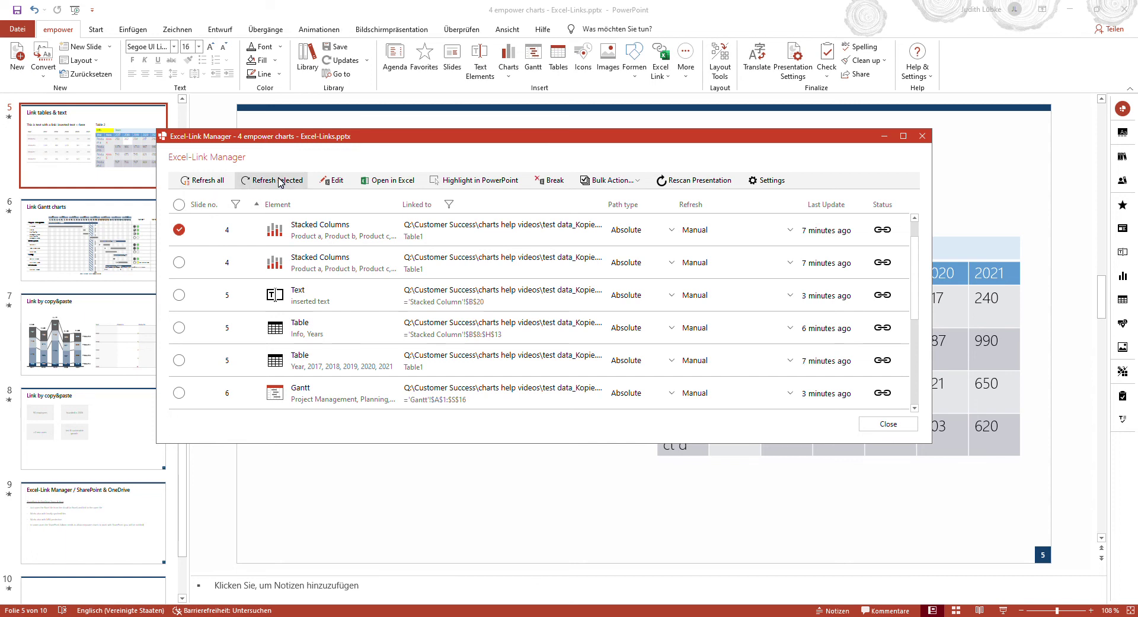
pyautogui.click(179, 295)
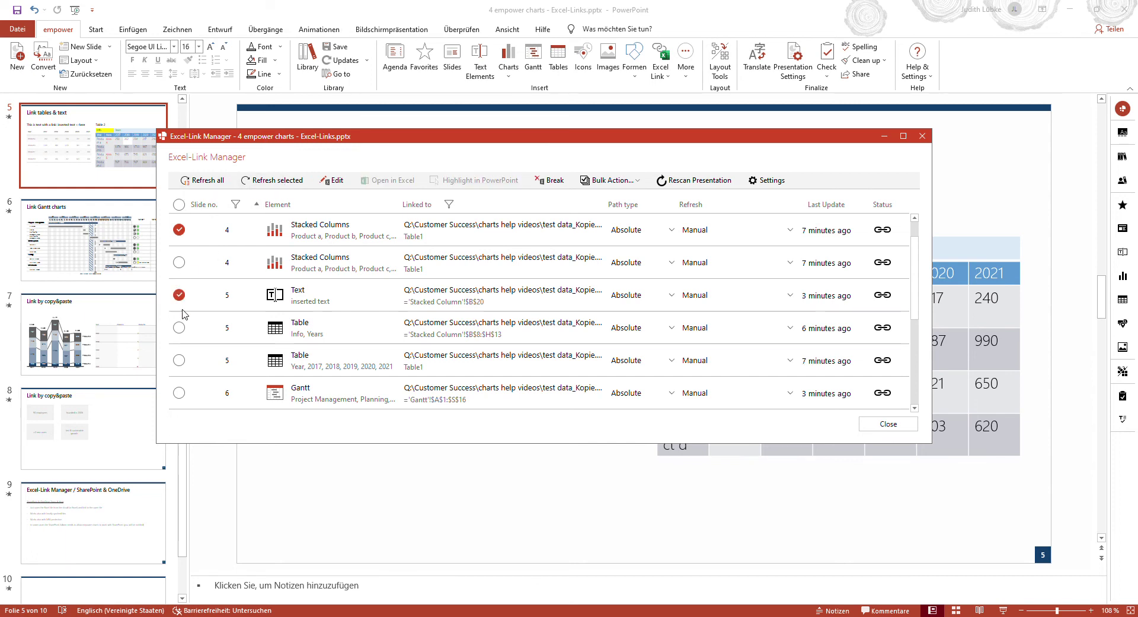
pyautogui.click(180, 360)
pyautogui.click(333, 180)
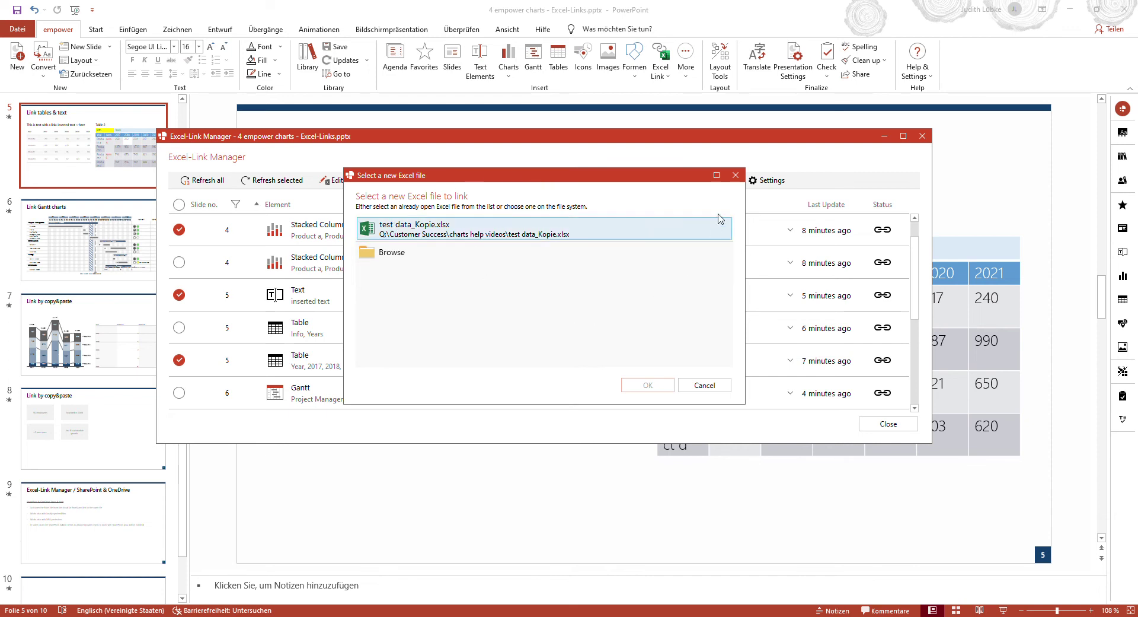
pyautogui.click(739, 176)
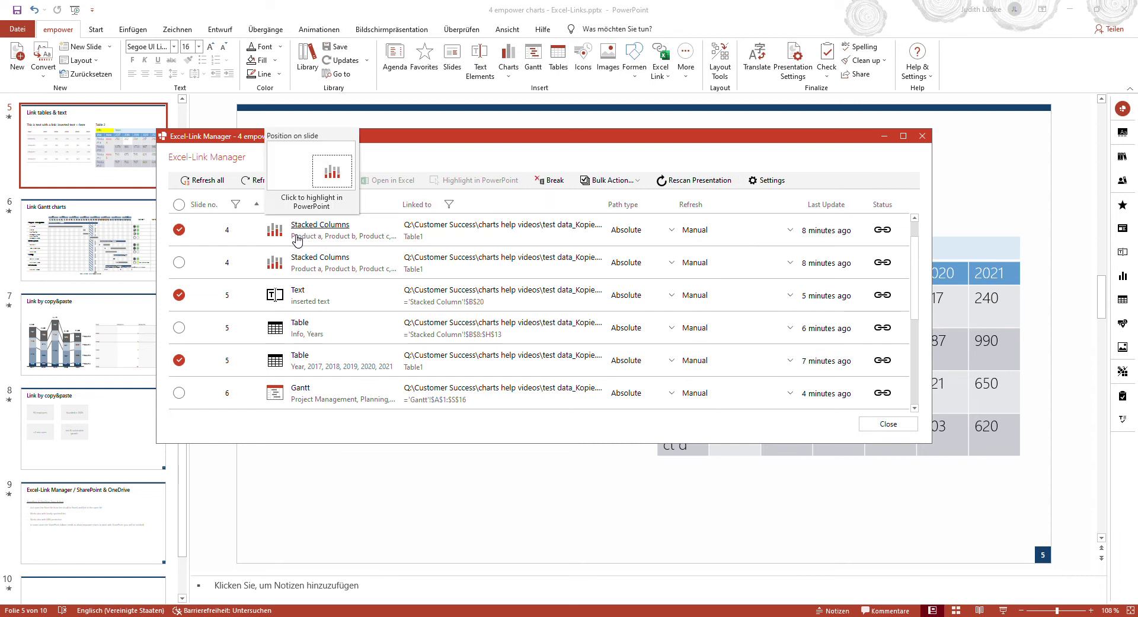
# Clear the selected links and highlight each of the two linked stacked column charts on slide 4
pyautogui.moveTo(321, 256)
pyautogui.click(179, 295)
pyautogui.click(178, 229)
pyautogui.click(179, 360)
pyautogui.click(179, 262)
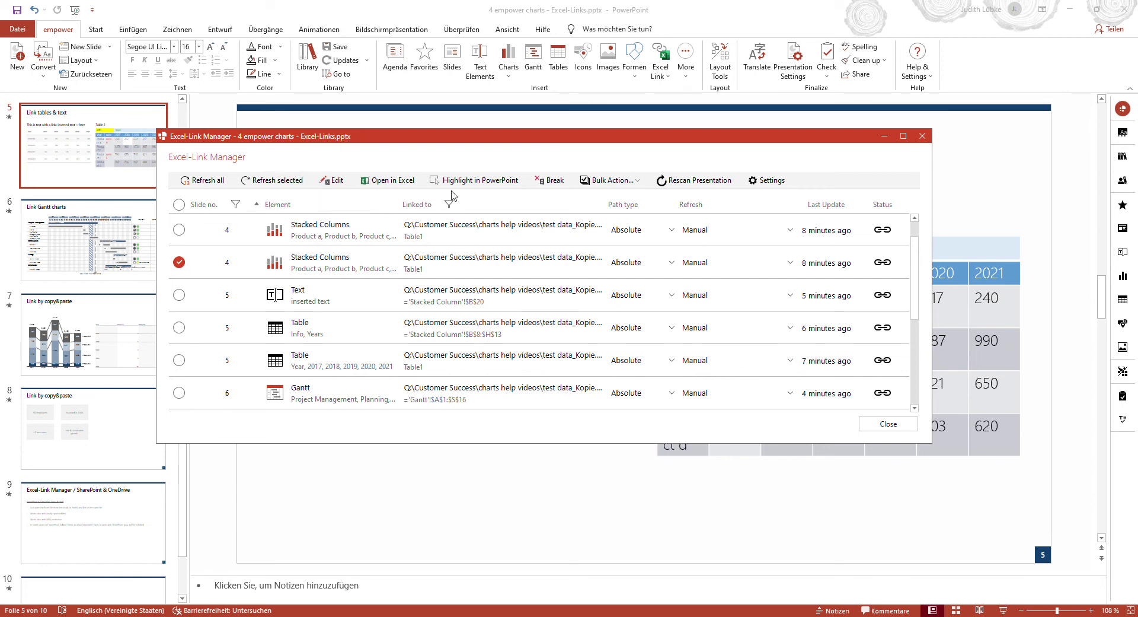
pyautogui.click(484, 181)
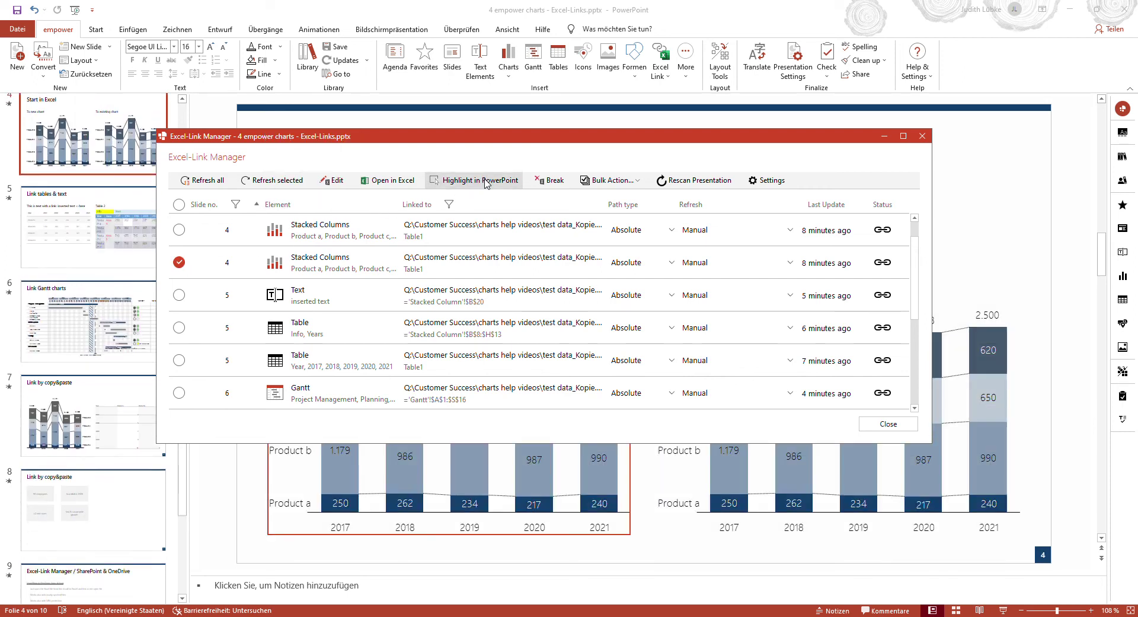
pyautogui.click(319, 225)
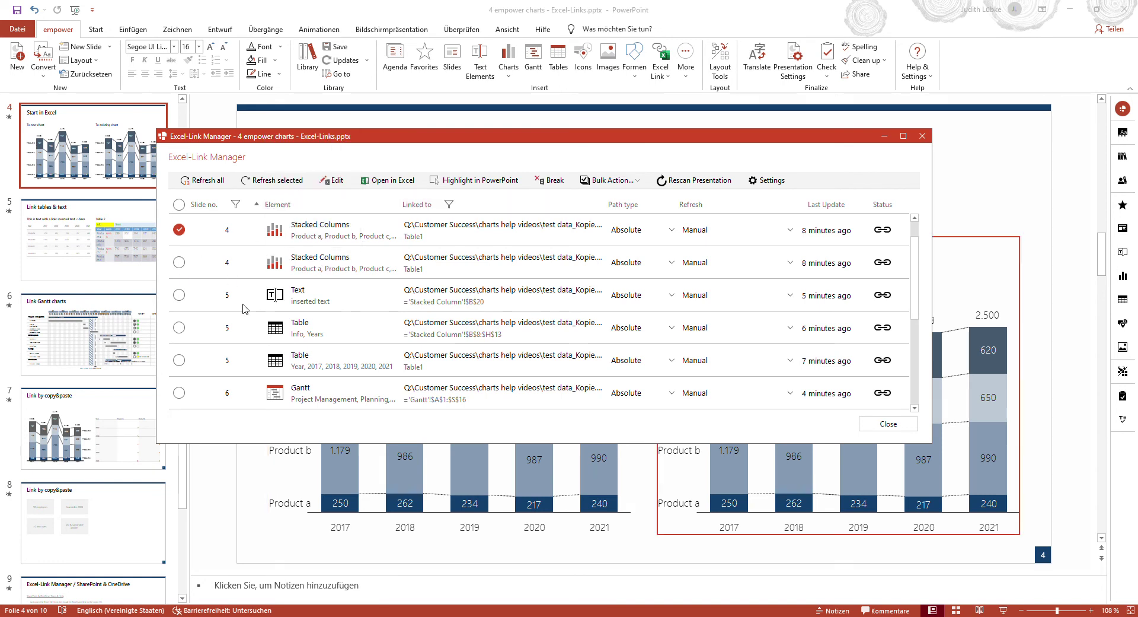
pyautogui.click(179, 298)
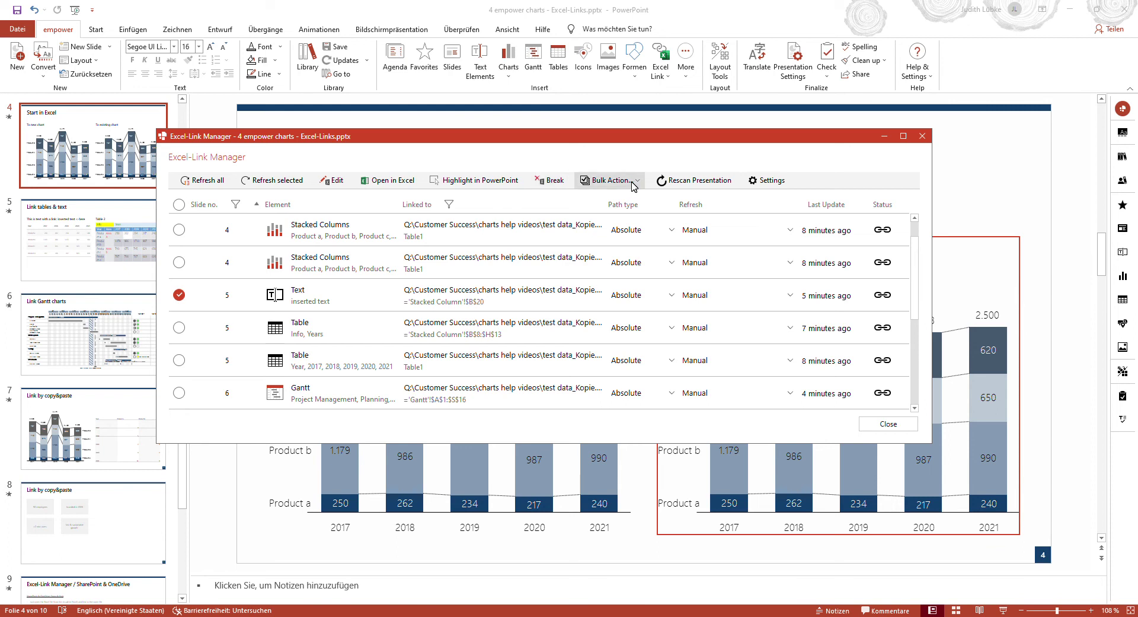
pyautogui.moveTo(277, 241)
pyautogui.click(179, 295)
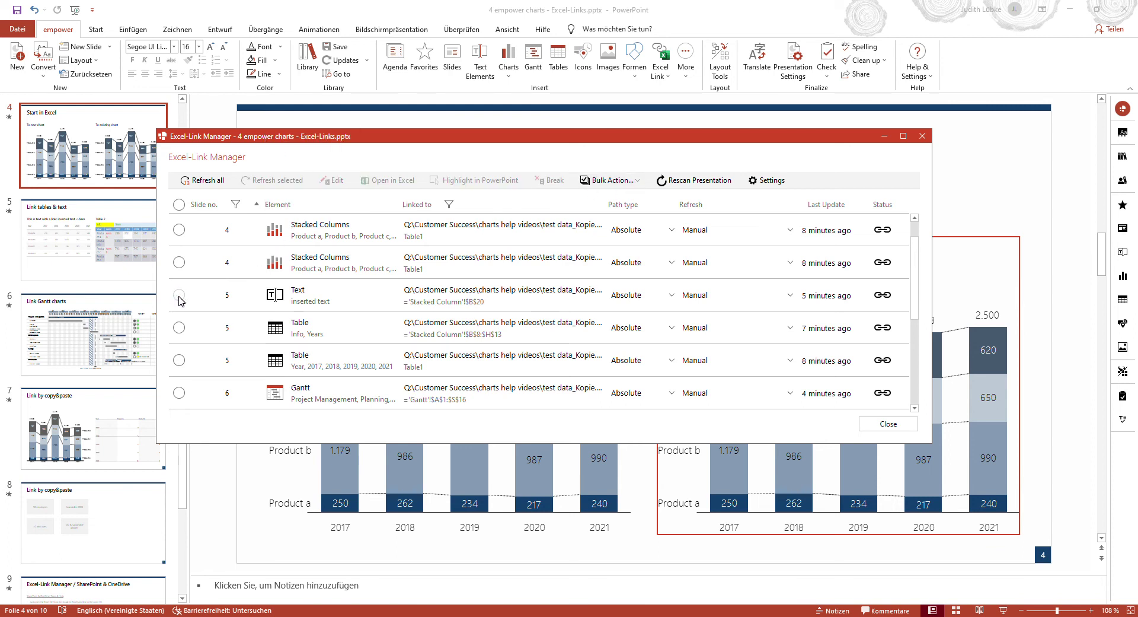
# Switch all Excel links in the presentation to relative paths with a bulk action
pyautogui.click(639, 184)
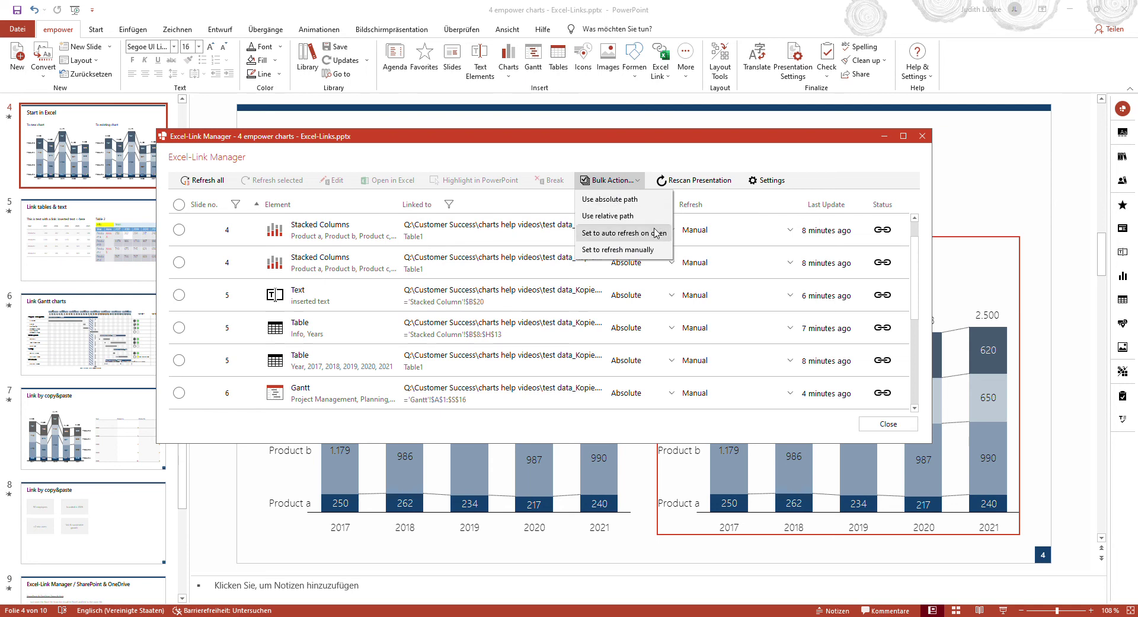
pyautogui.click(819, 172)
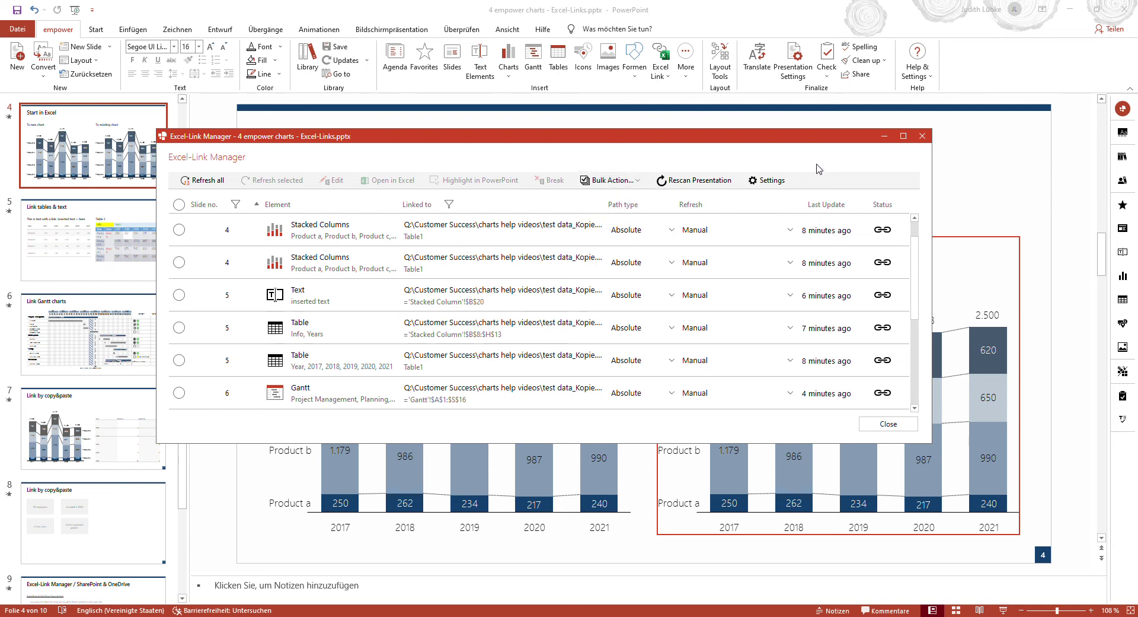
pyautogui.click(639, 185)
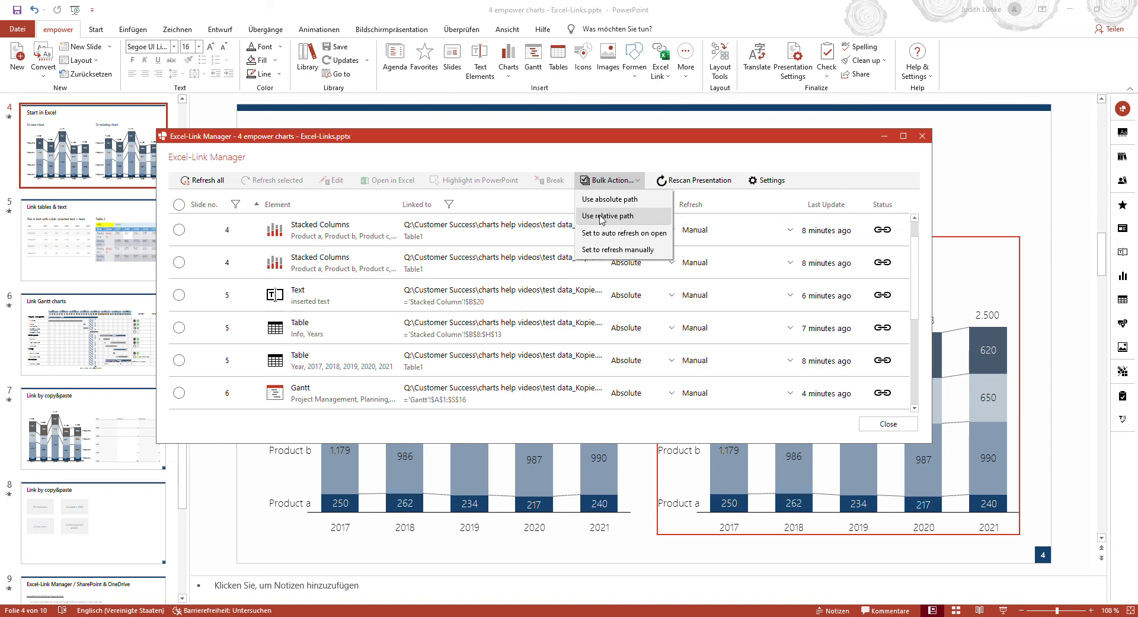
pyautogui.click(623, 218)
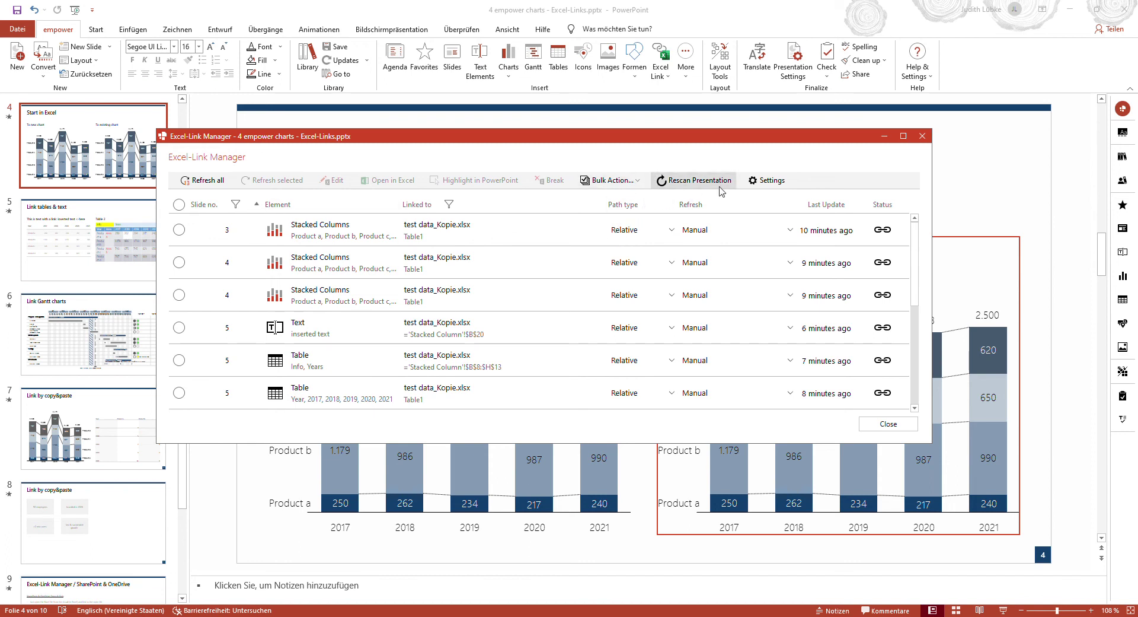
# Select the slide 3, second slide 4 and slide 7 charts, both slide 5 tables and text "fast & sustainable growth", and bulk-set auto refresh on open
pyautogui.click(634, 183)
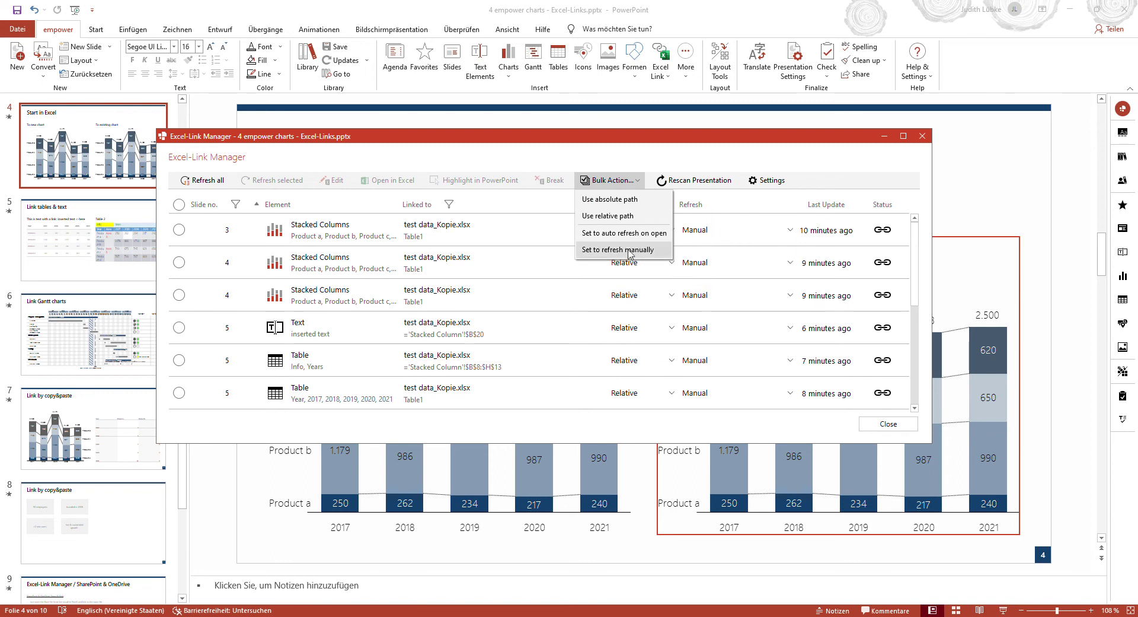
pyautogui.click(181, 233)
pyautogui.click(179, 229)
pyautogui.click(179, 295)
pyautogui.click(179, 360)
pyautogui.click(179, 392)
pyautogui.scroll(-3, 194, 374)
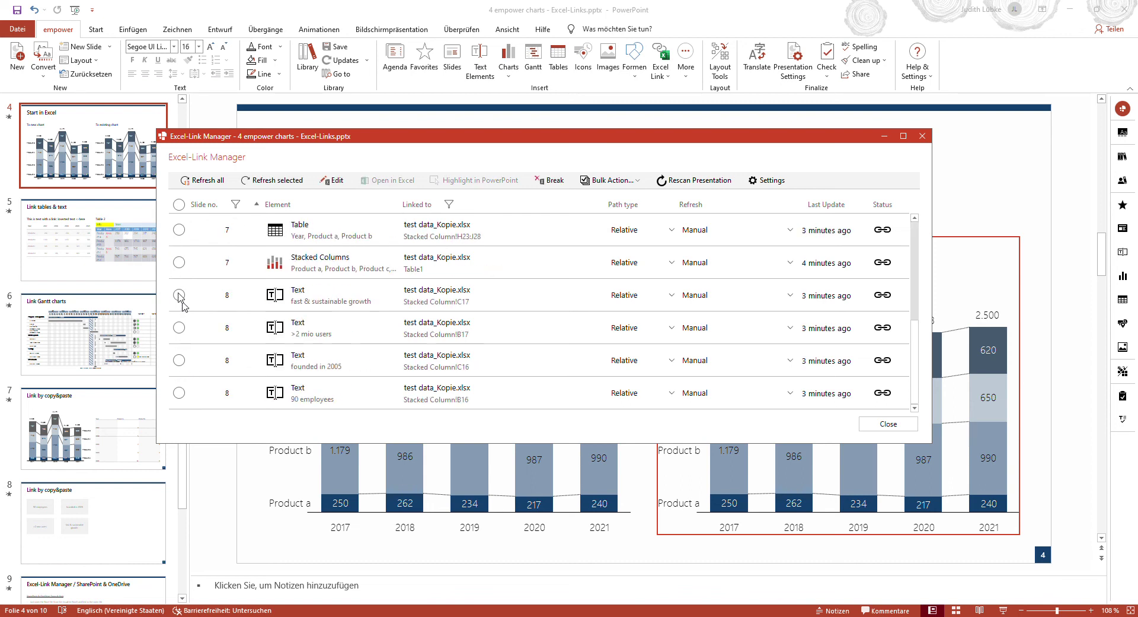
pyautogui.click(179, 262)
pyautogui.click(179, 294)
pyautogui.click(639, 181)
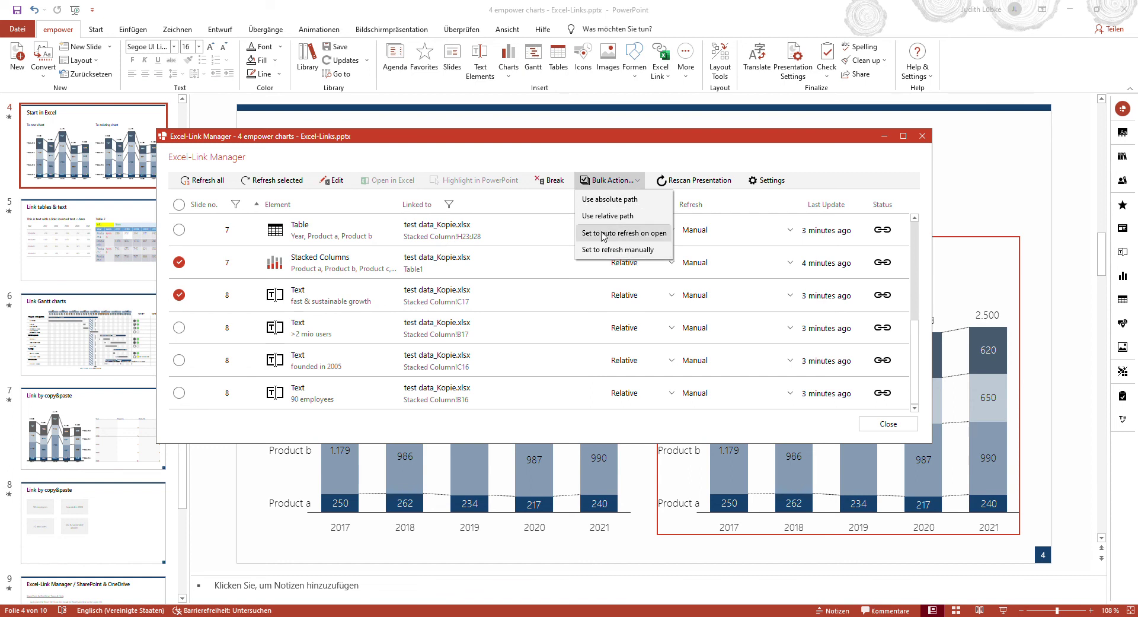
pyautogui.click(622, 238)
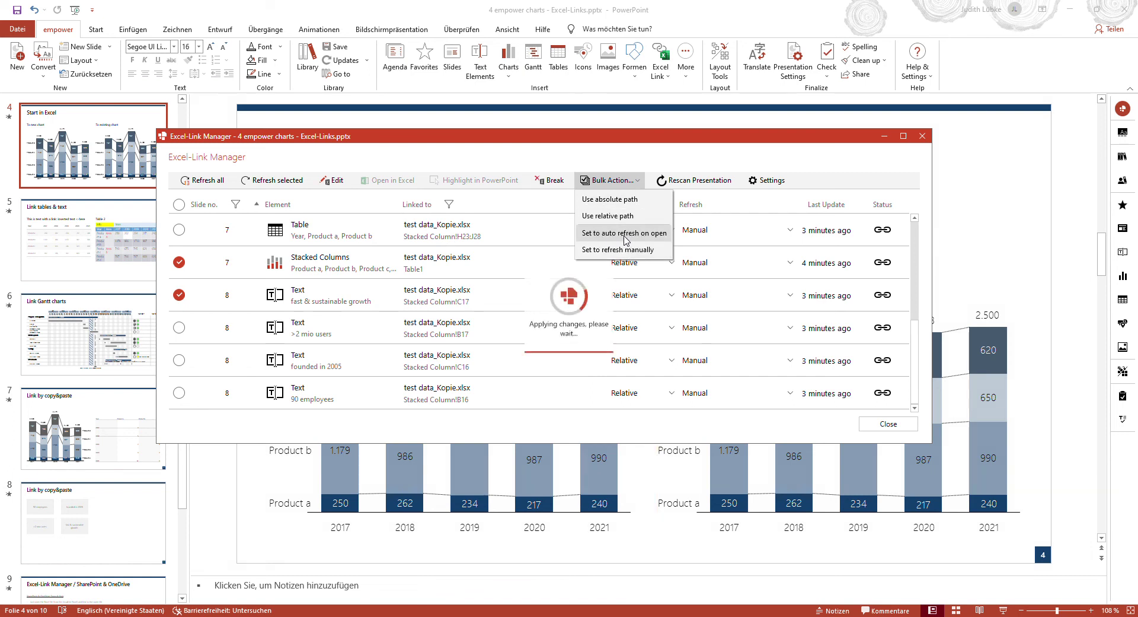
pyautogui.scroll(5, 782, 308)
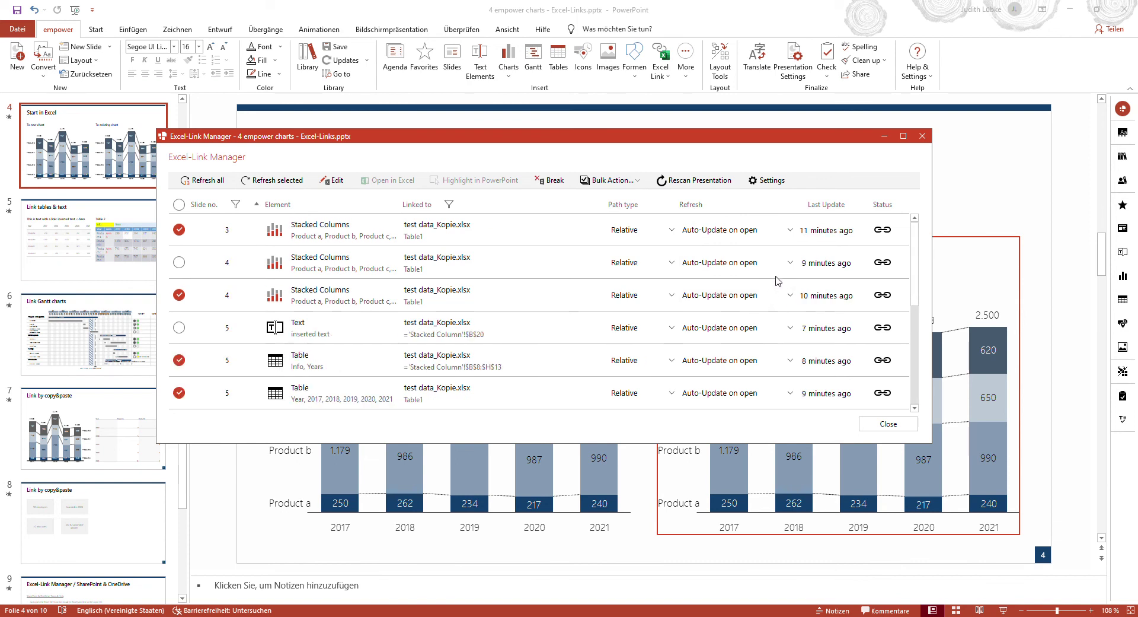
pyautogui.scroll(-2, 771, 254)
pyautogui.scroll(3, 746, 267)
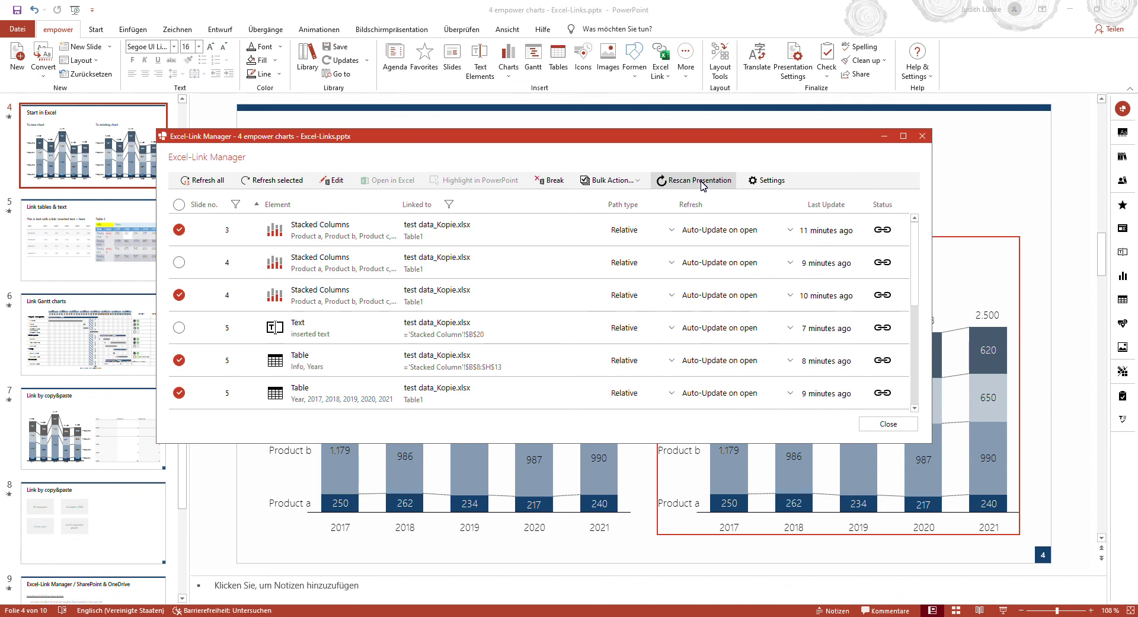
pyautogui.scroll(-3, 825, 268)
pyautogui.scroll(3, 830, 273)
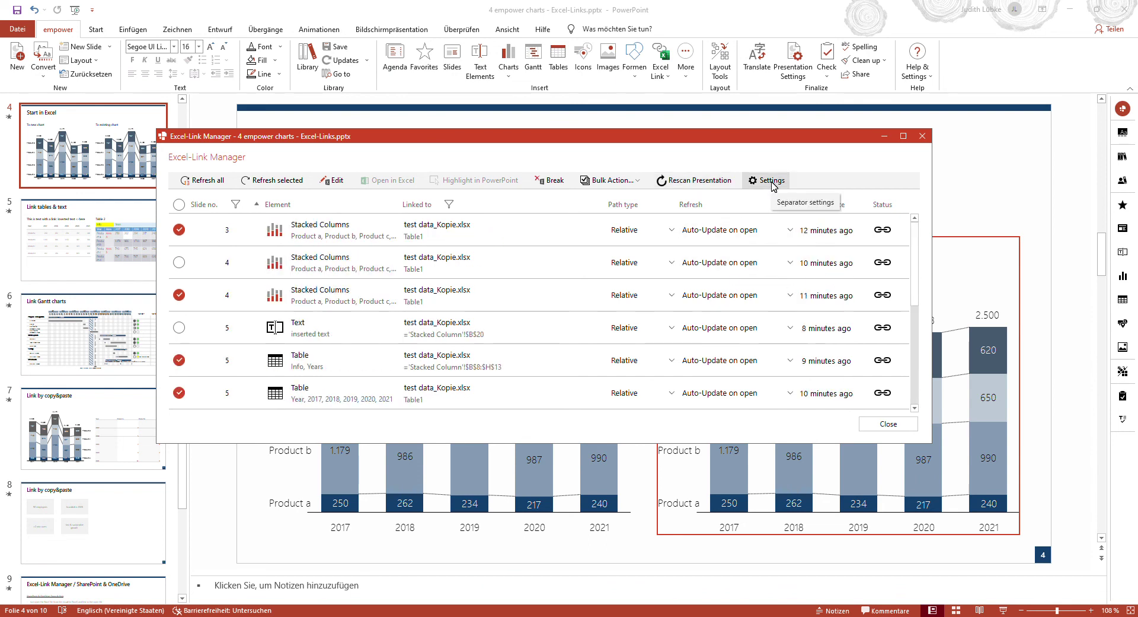
# View the manual decimal and group separator options for linked shapes and tables, and cancel
pyautogui.click(772, 182)
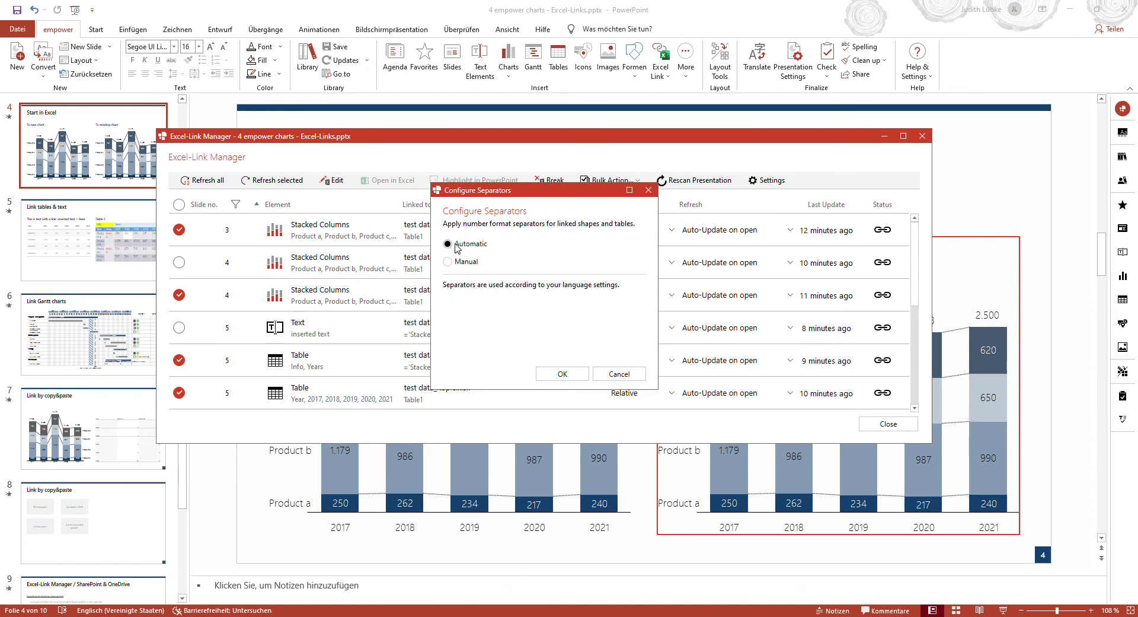
pyautogui.click(447, 262)
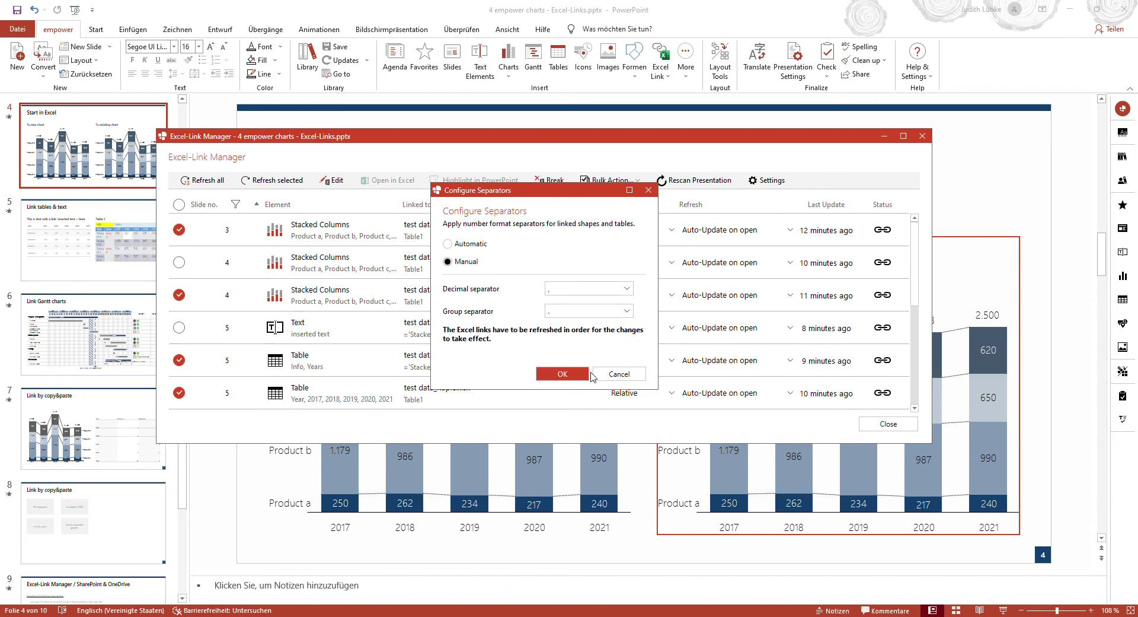
pyautogui.click(619, 374)
# Close the Excel-Link Manager and go to slide 9, "Excel-Link Manager / SharePoint & OneDrive"
pyautogui.click(923, 137)
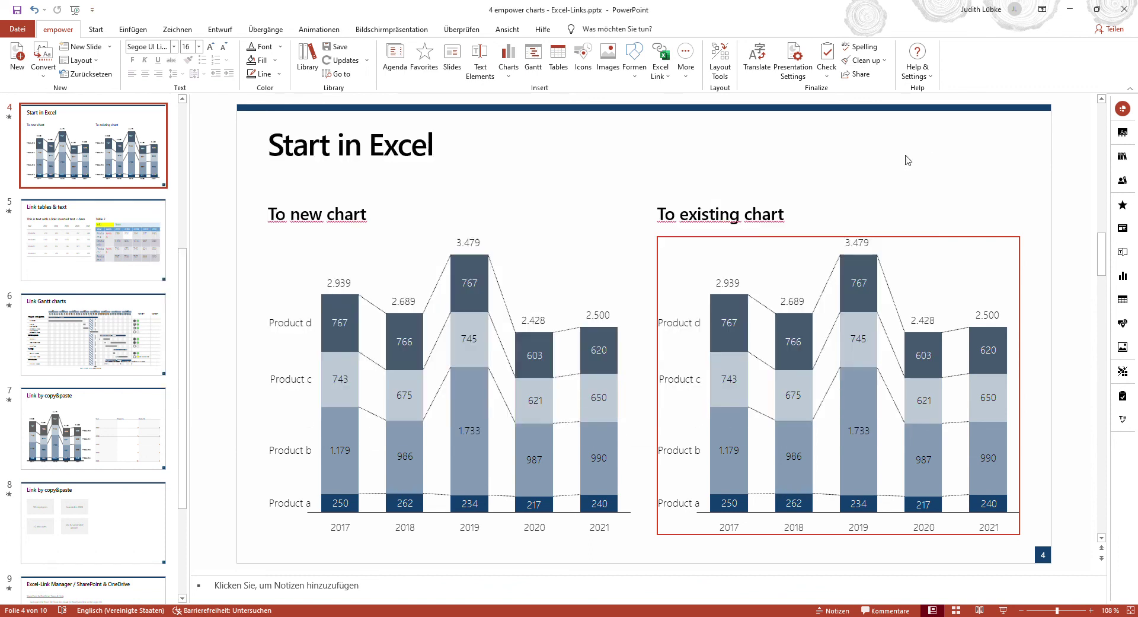
pyautogui.scroll(-3, 127, 437)
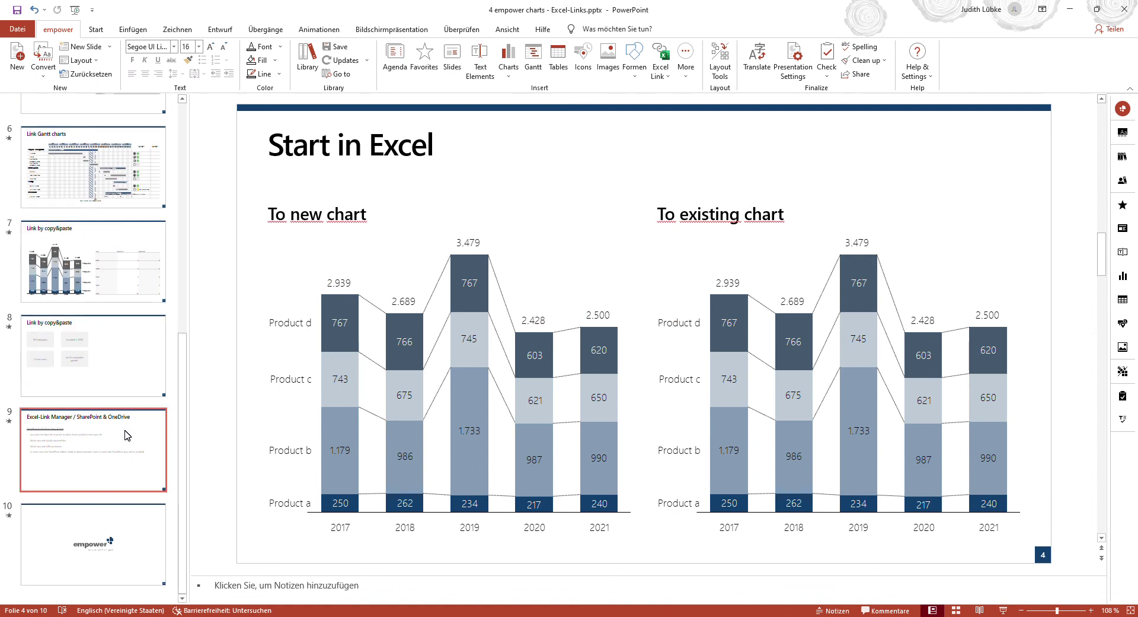
pyautogui.click(127, 437)
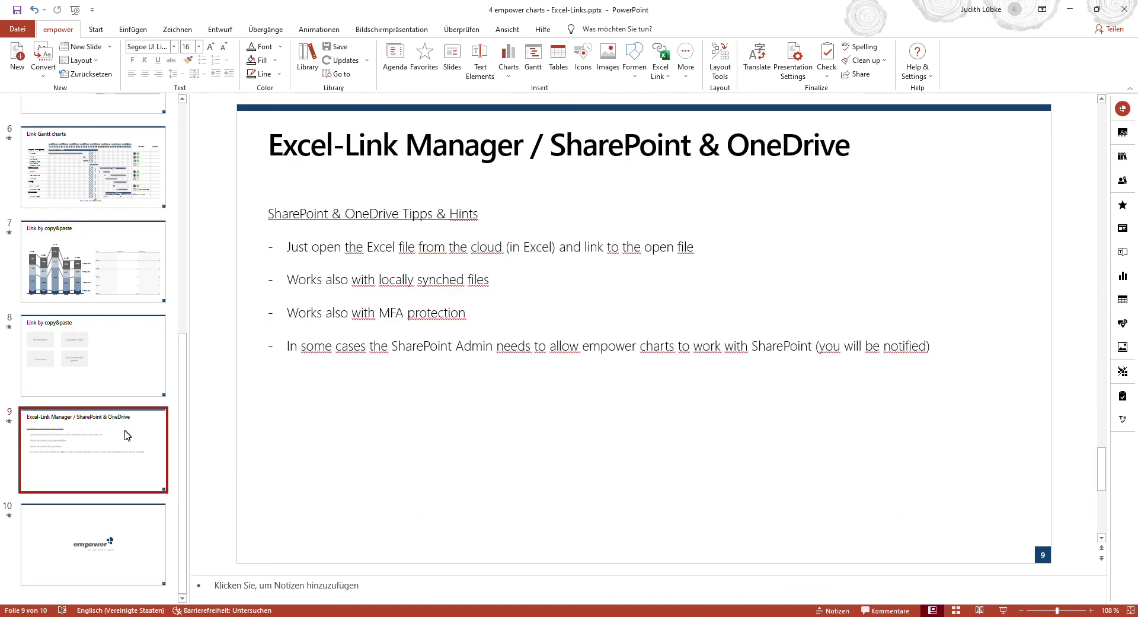